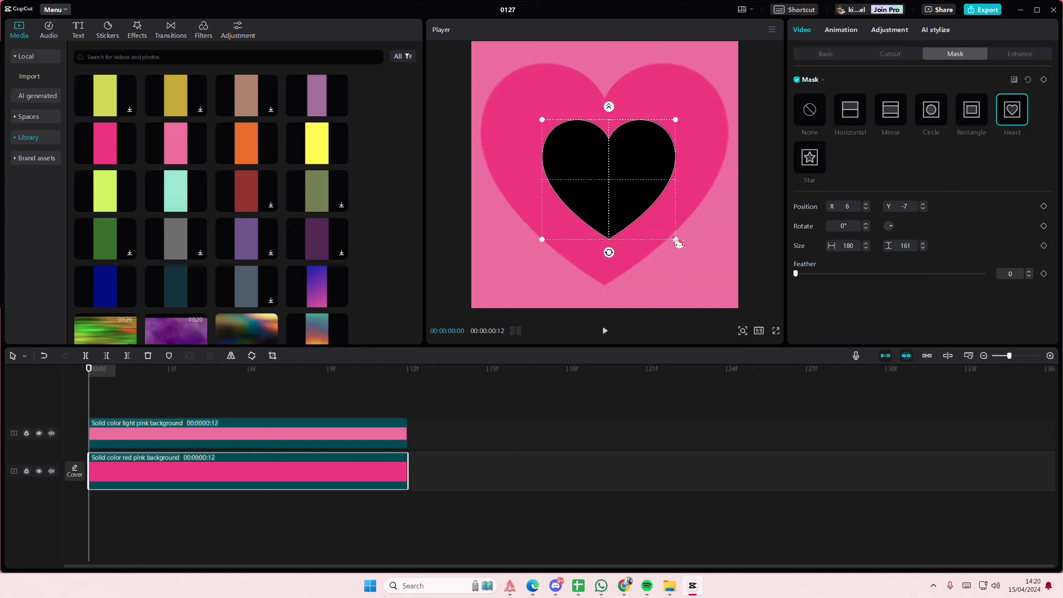
Undo the accidental mask shift and enlarge the red pink layer's heart mask to about 266 by 239
key(ctrl+z)
click(671, 235)
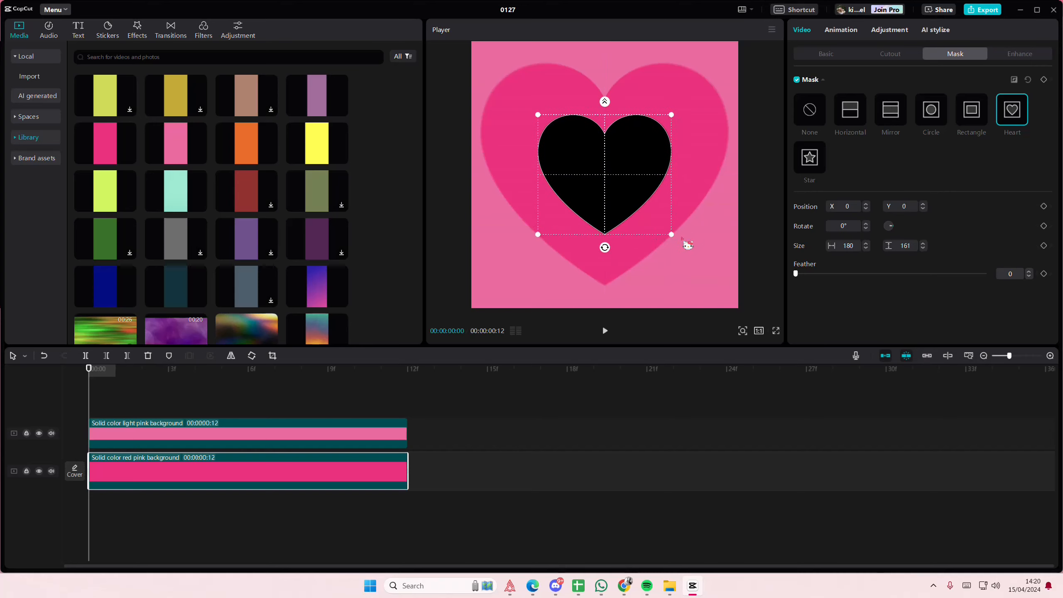
drag(673, 238, 705, 256)
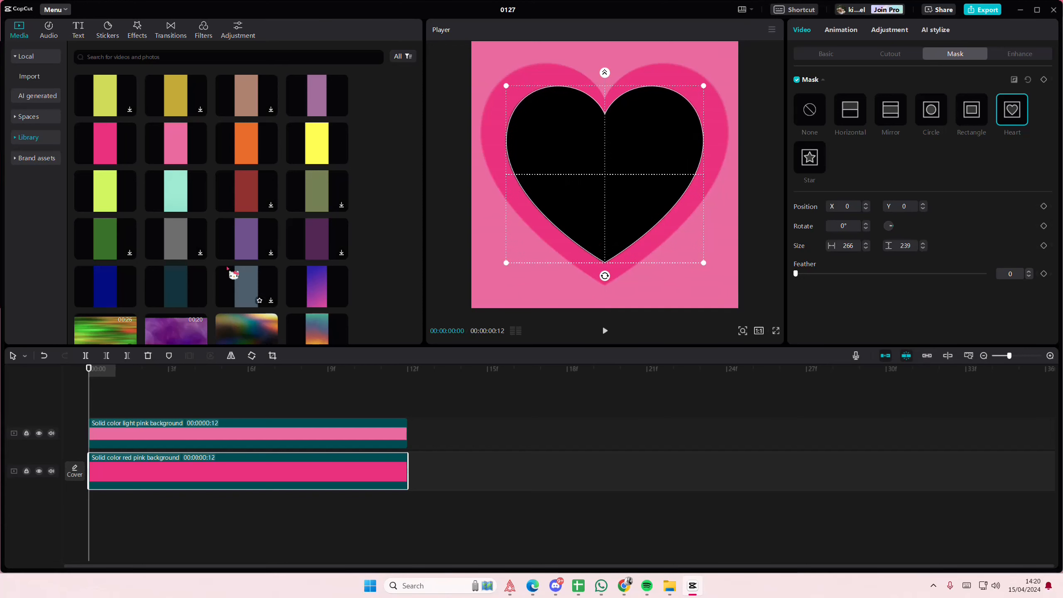
Move both pink clips up one track, add the light purple solid background beneath them and scale it to about 191%
drag(197, 395, 200, 333)
scroll(196, 327, up, 2)
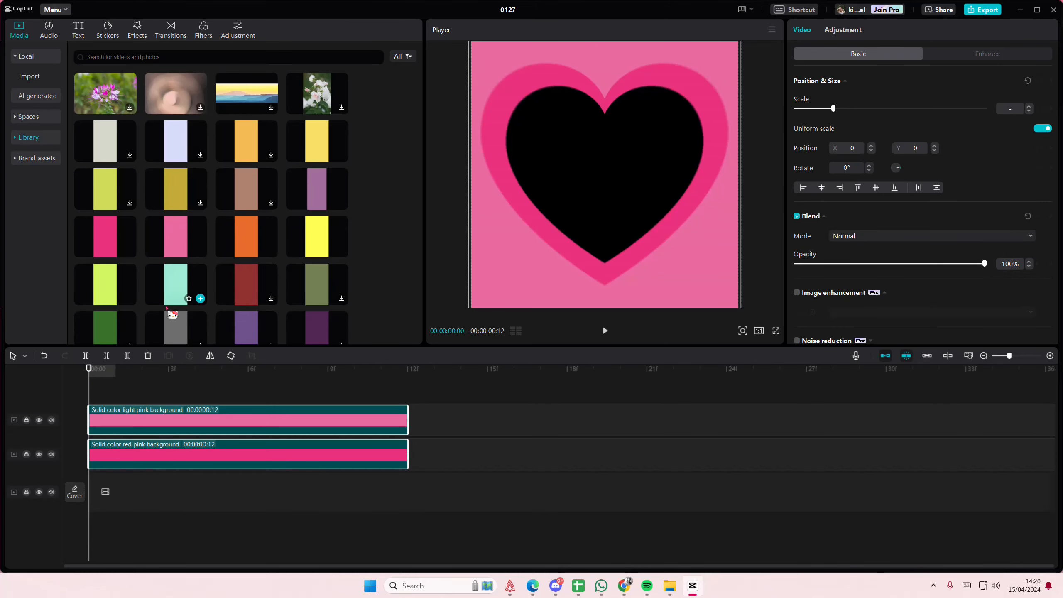
scroll(171, 314, up, 2)
drag(157, 249, 84, 493)
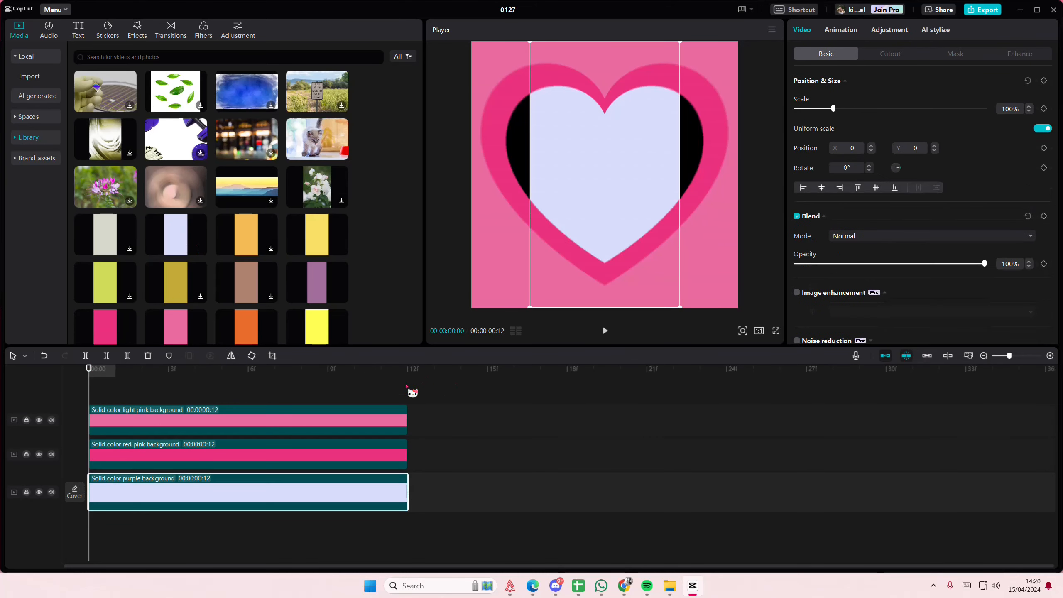
drag(681, 307, 748, 429)
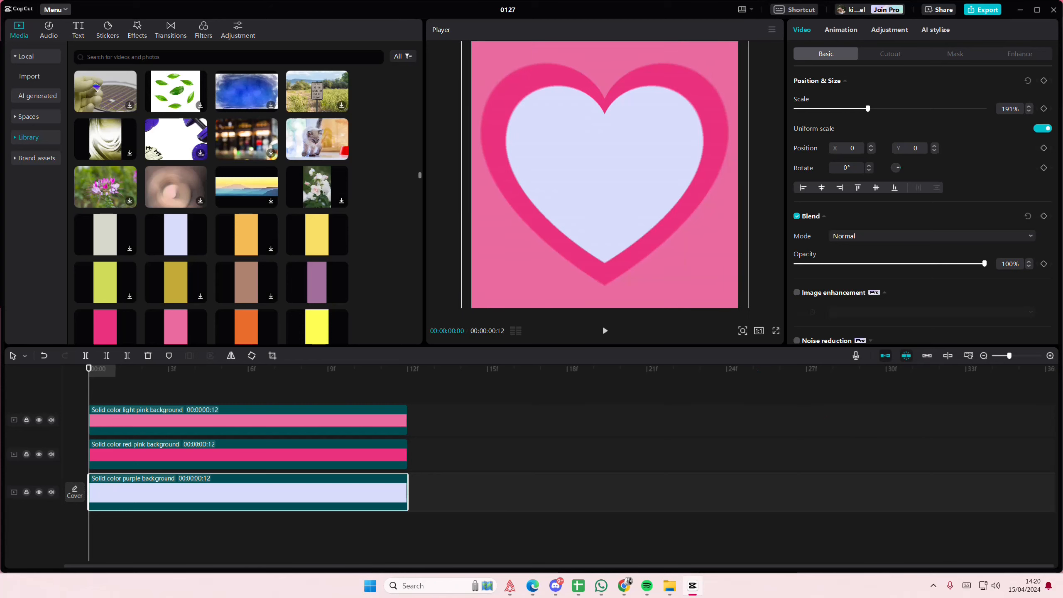
Add the black background clip directly beneath the light pink clip and scale it to about 178%
scroll(268, 191, up, 18)
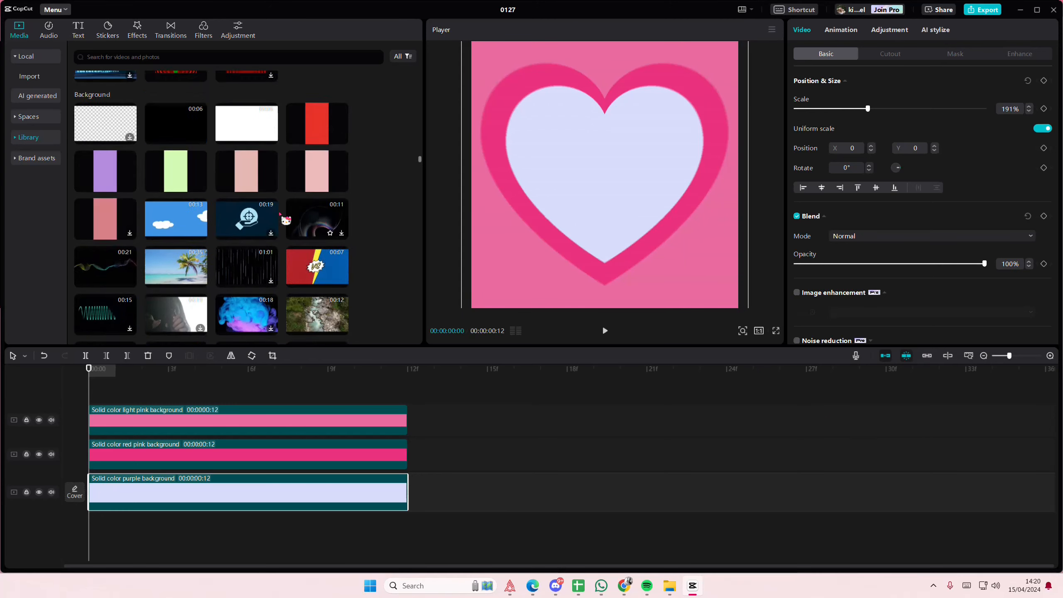
scroll(272, 192, down, 5)
drag(176, 217, 69, 434)
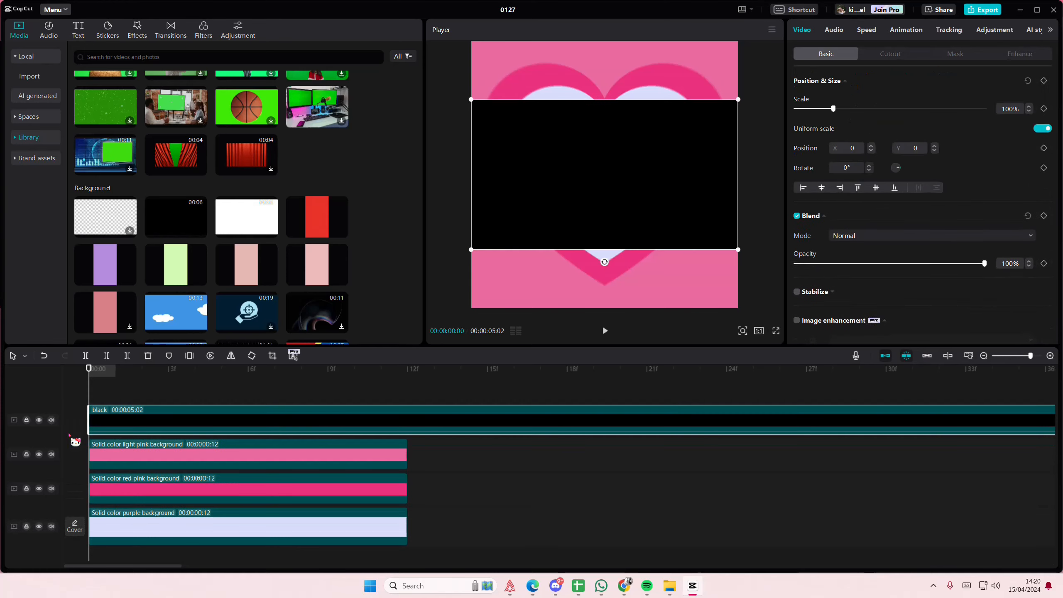
drag(222, 419, 200, 468)
drag(332, 450, 297, 490)
drag(744, 250, 944, 251)
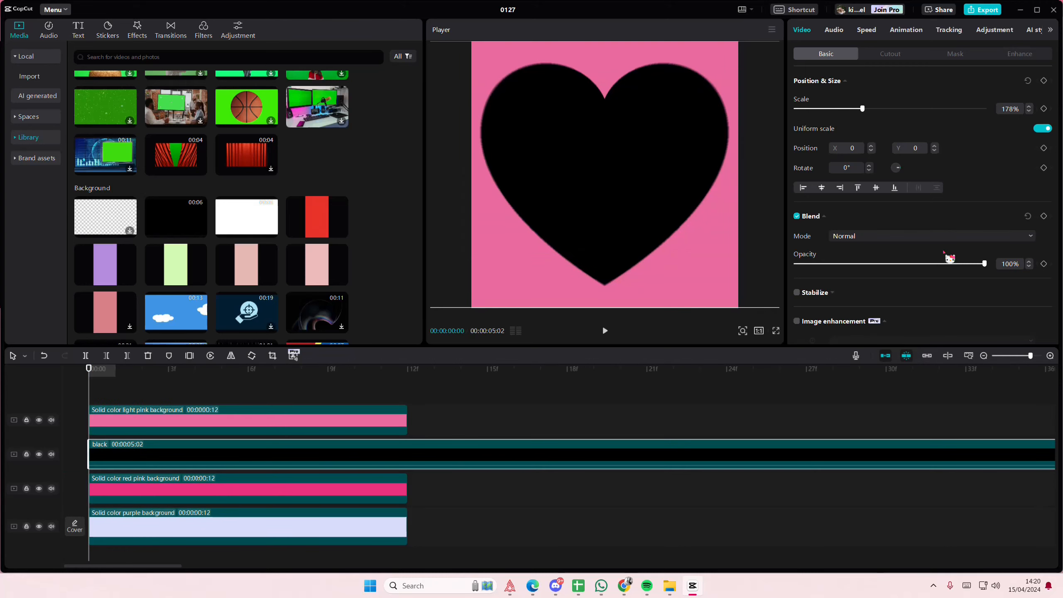
Give the black clip an inverted heart mask about 991 by 889 with feather 14, and lower its opacity to 54%
click(958, 60)
click(1024, 120)
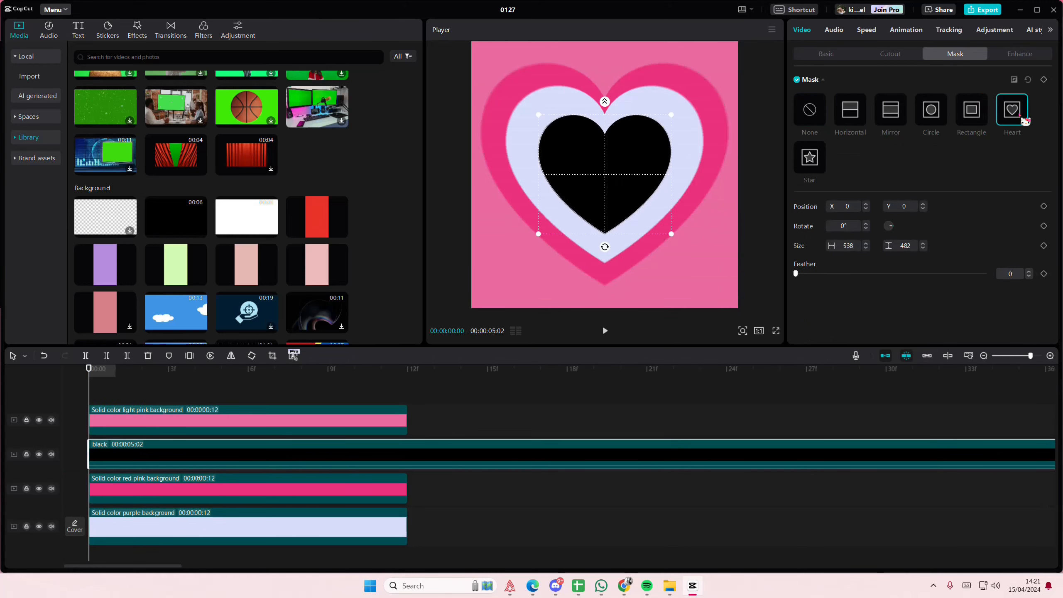
click(1014, 80)
drag(678, 240, 724, 264)
drag(615, 65, 614, 56)
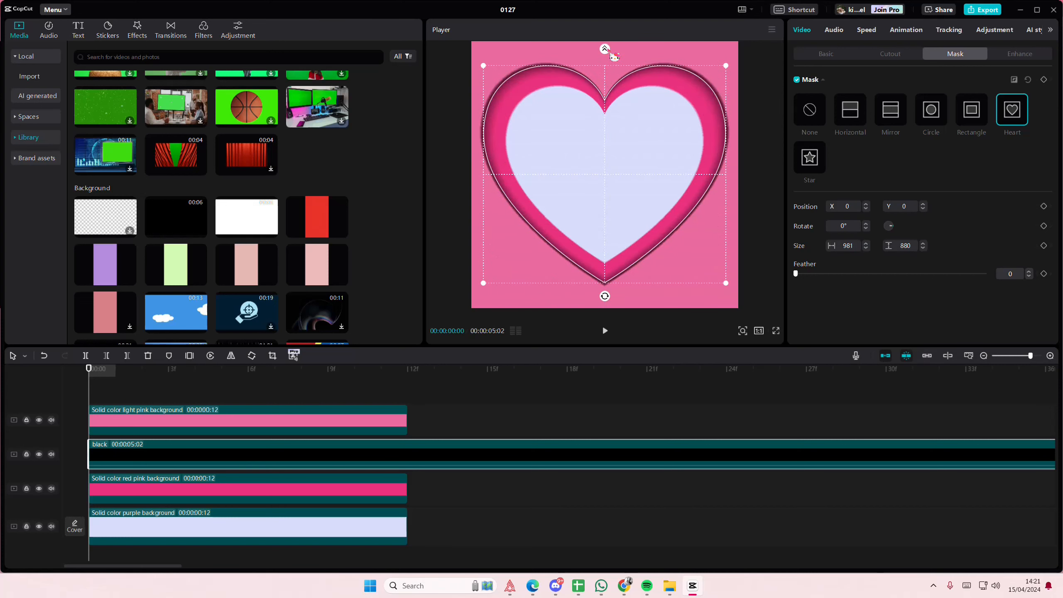
drag(730, 289, 733, 290)
click(827, 54)
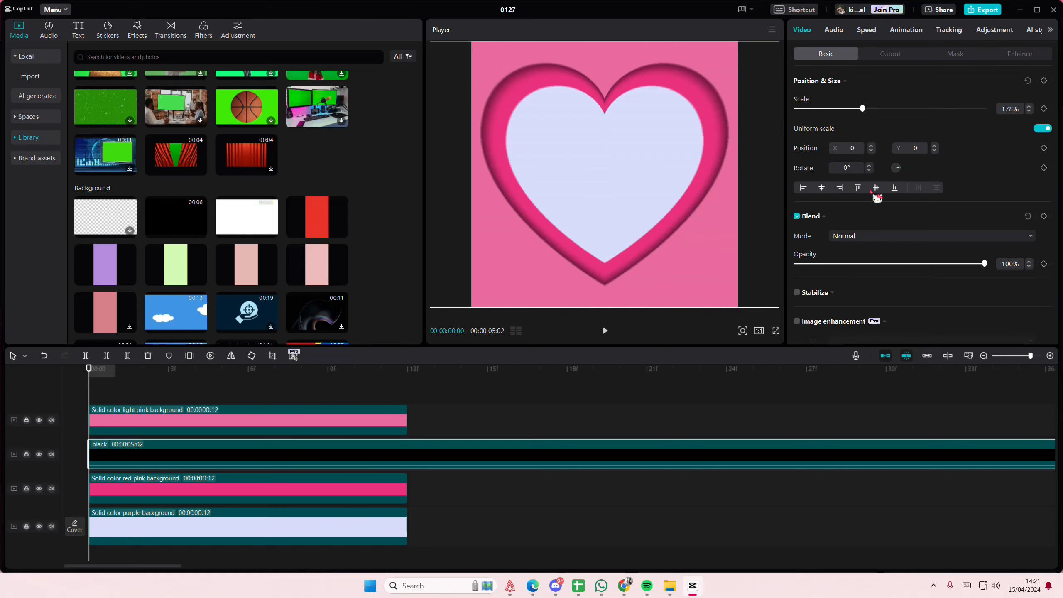
mouse_move(905, 263)
mouse_down()
mouse_move(832, 280)
mouse_move(898, 280)
mouse_up()
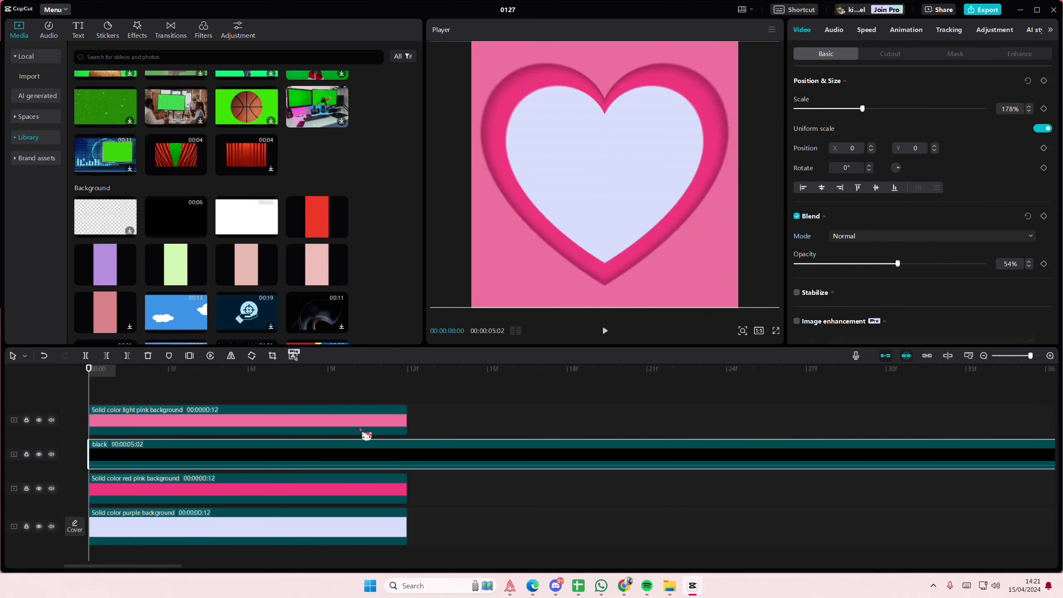
Duplicate the black shadow clip beneath the red pink clip and shrink the copy's heart mask to about 766 by 687
drag(368, 435, 333, 505)
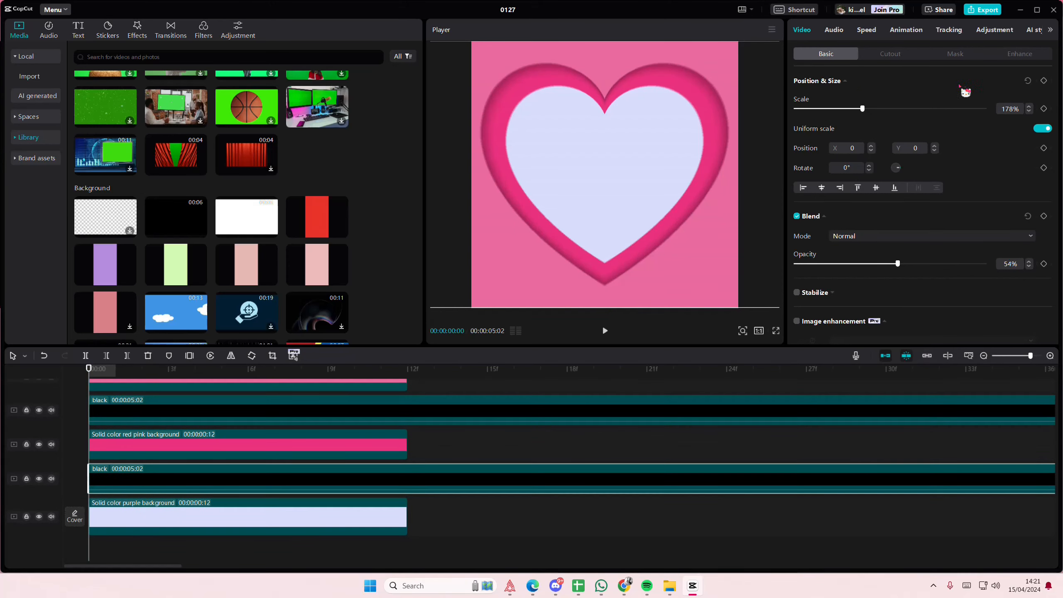
click(957, 54)
drag(729, 64, 699, 91)
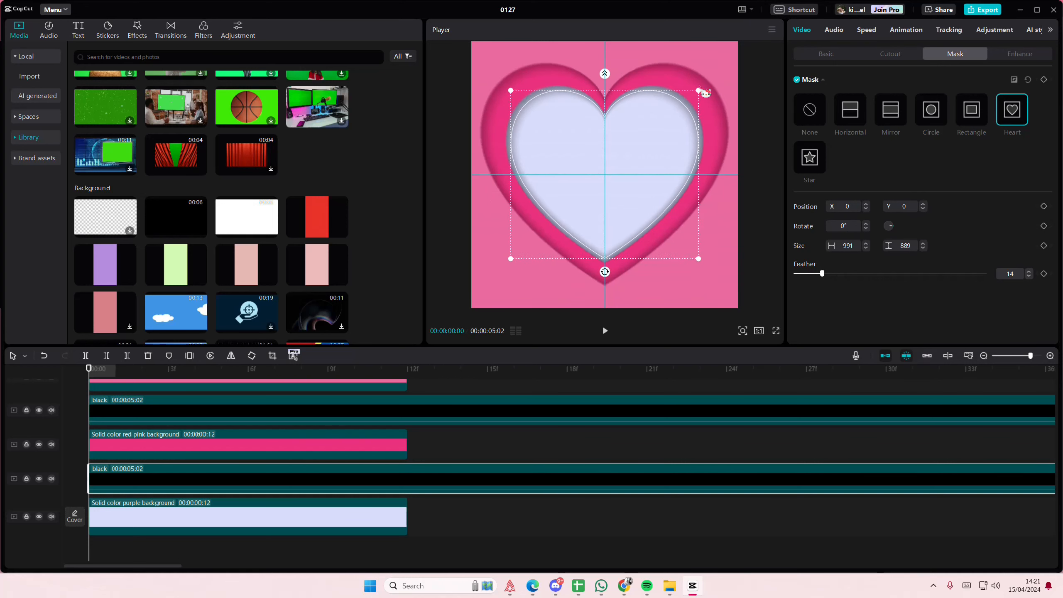
scroll(349, 439, up, 2)
click(302, 385)
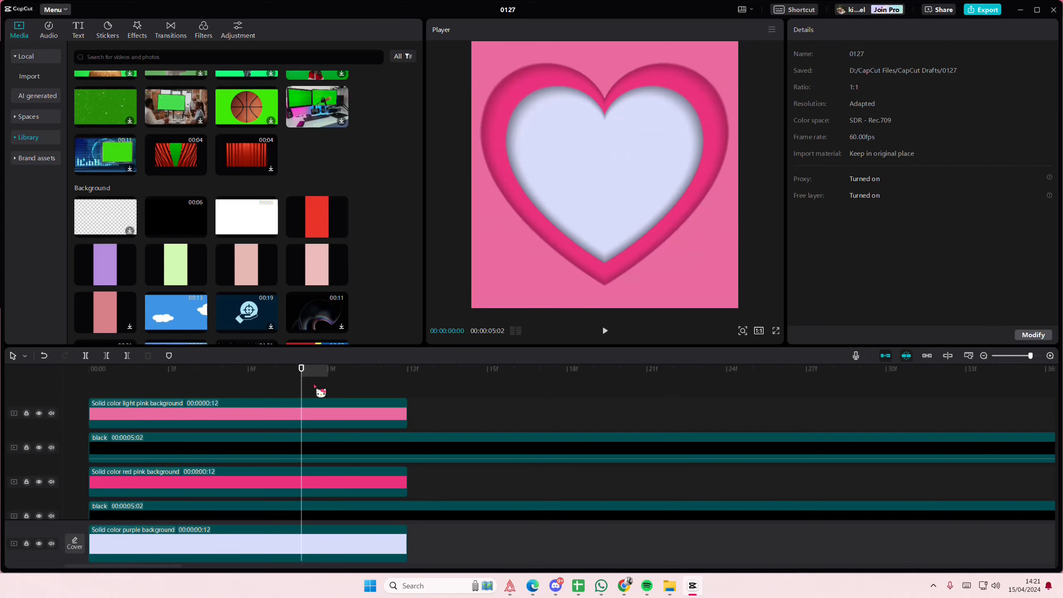
Refine the lower shadow clip's heart mask to about 739 by 663 with feather 19
click(364, 509)
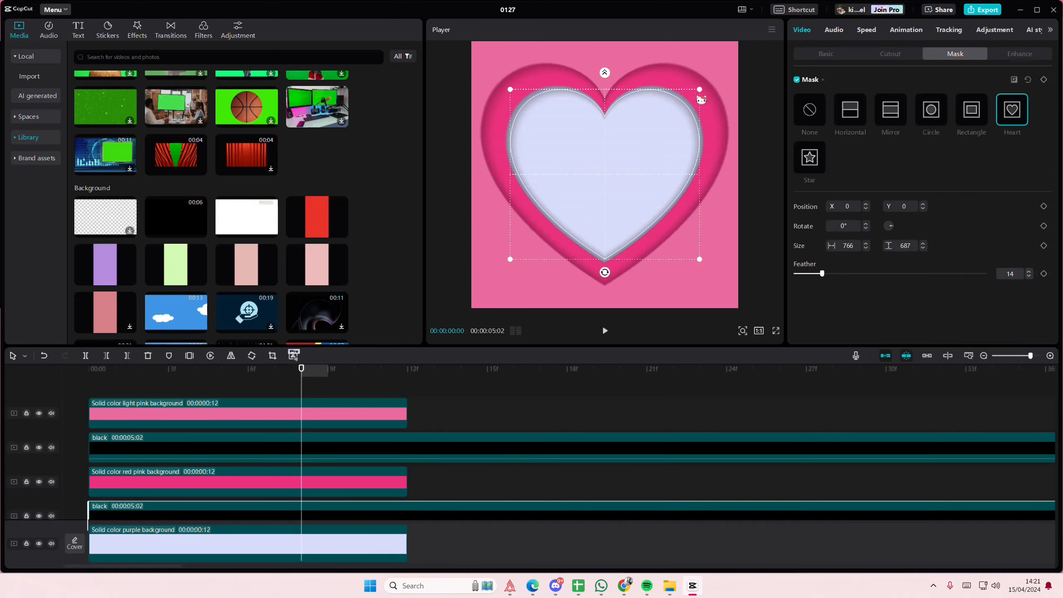
drag(702, 99, 696, 94)
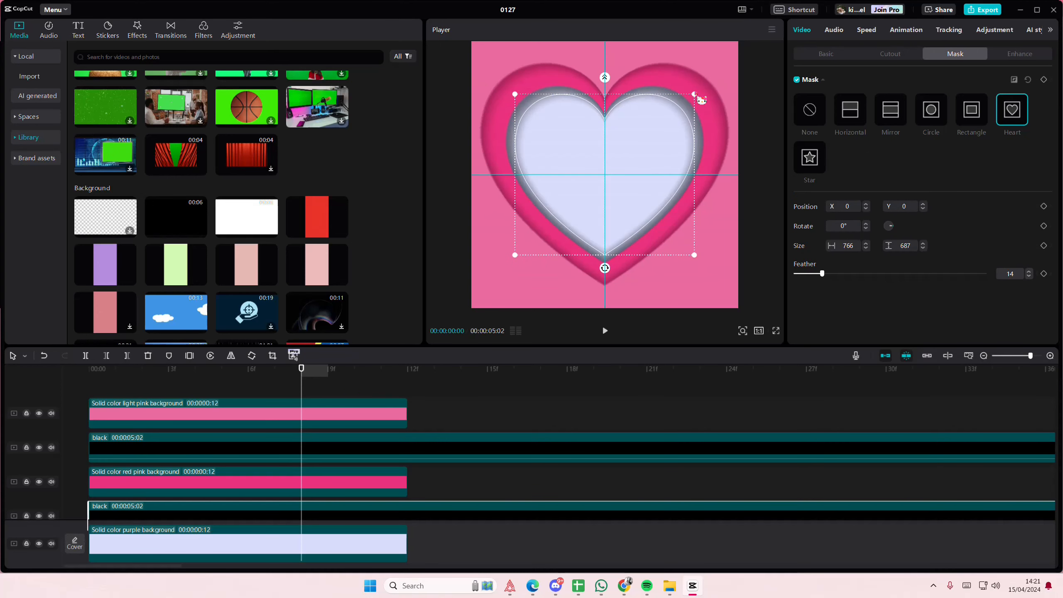
click(326, 388)
click(358, 511)
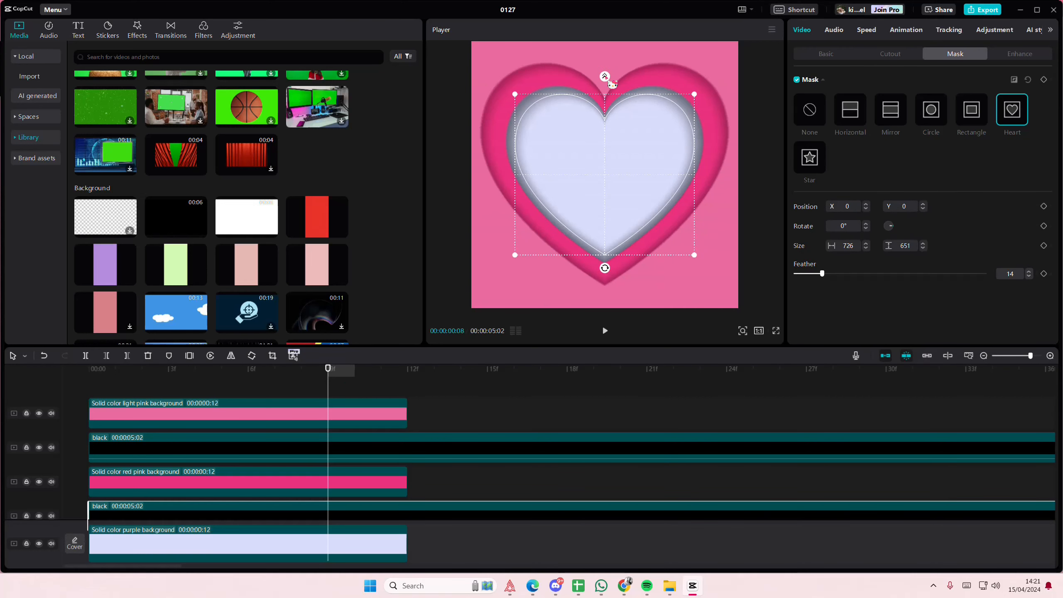
drag(605, 77, 606, 76)
drag(690, 94, 697, 92)
key(ctrl+z)
click(259, 383)
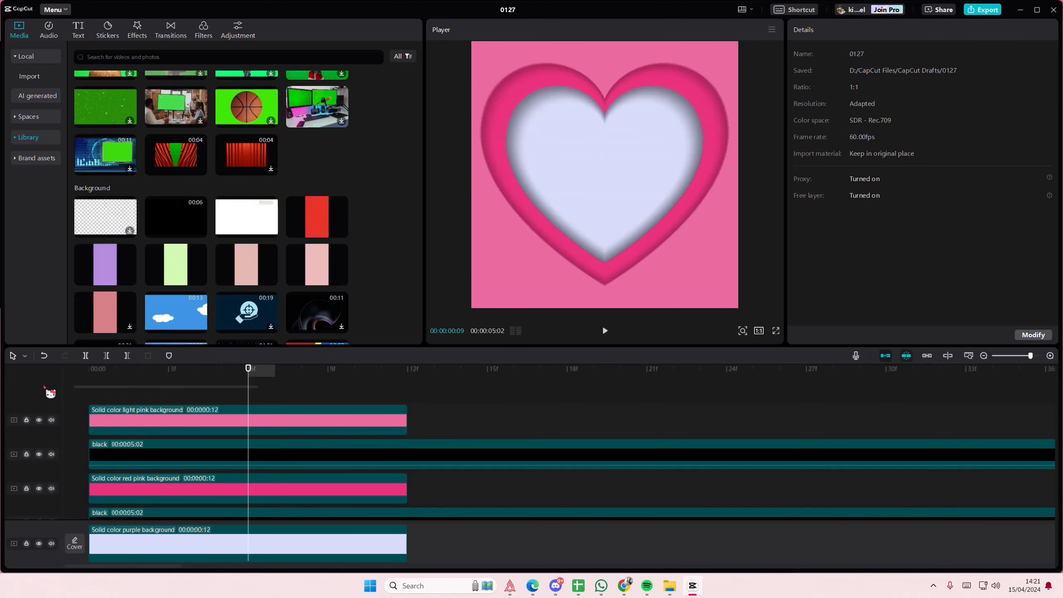
Trim both black clips to end with the colored background clips at 12 frames
scroll(261, 413, down, 1)
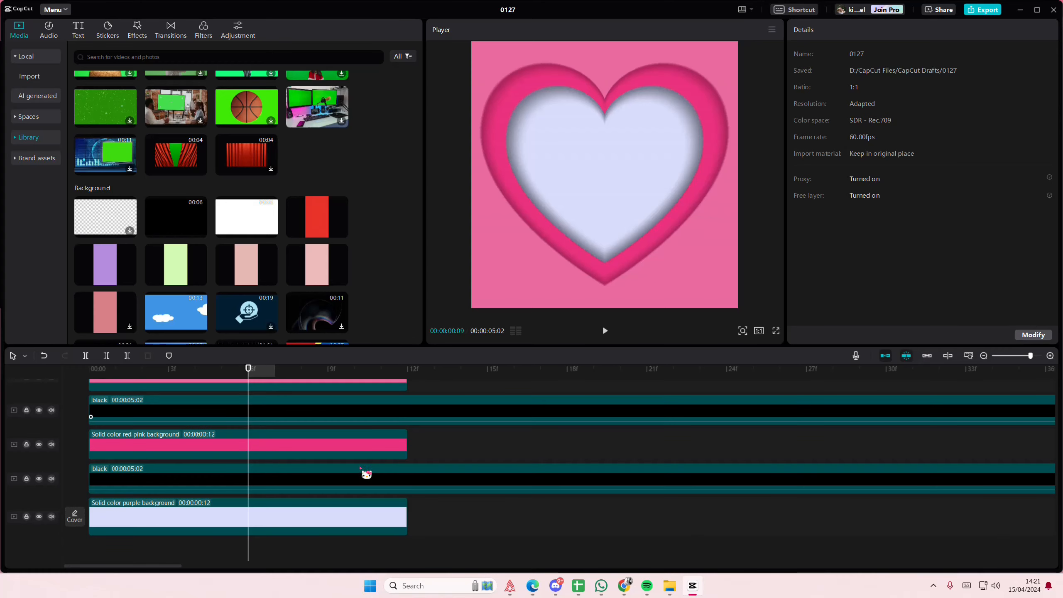
click(424, 417)
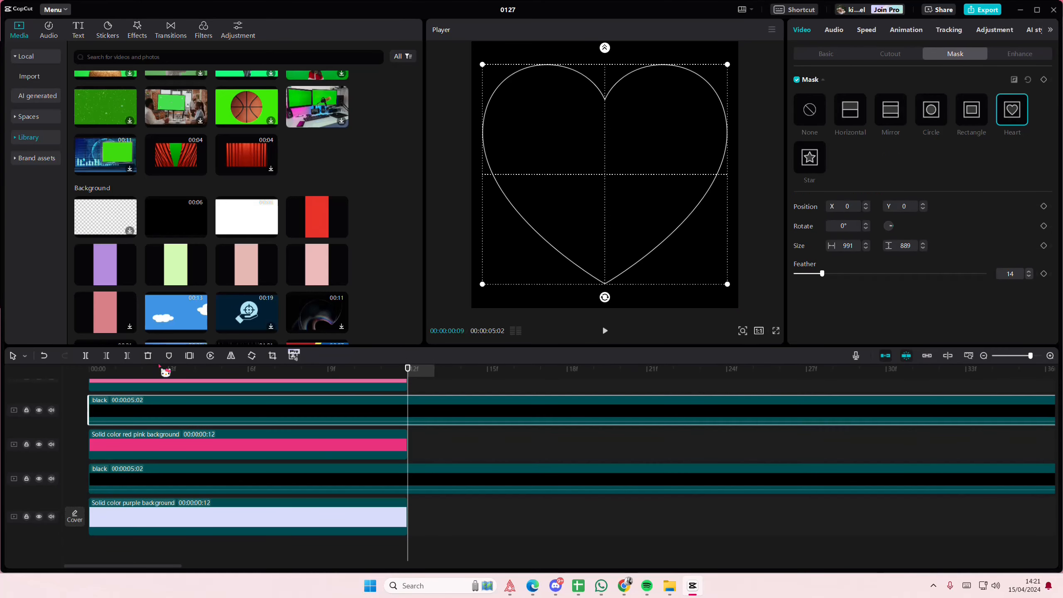
click(126, 356)
click(406, 478)
click(126, 356)
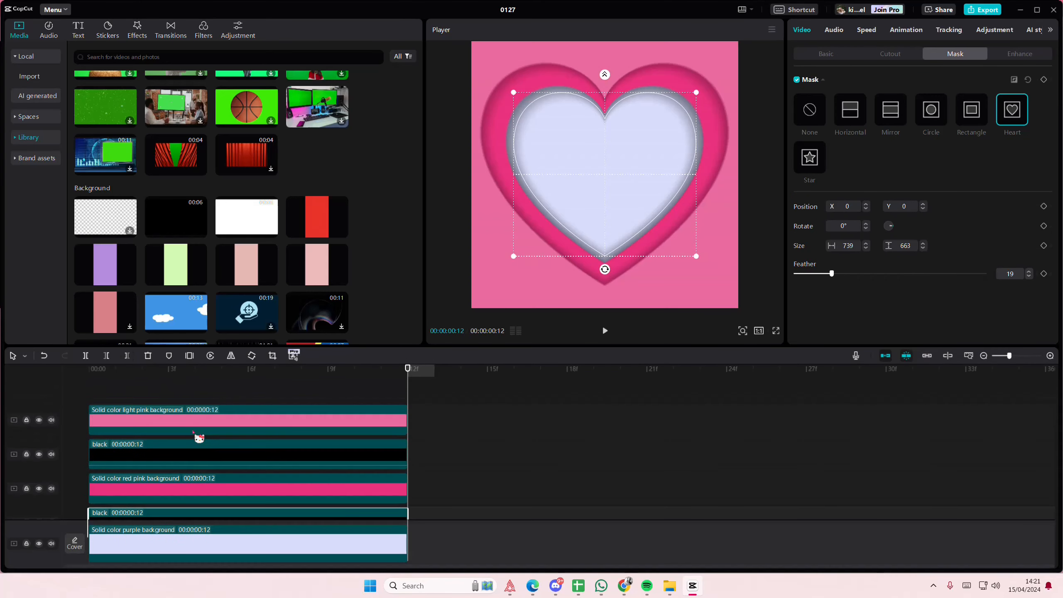
click(195, 388)
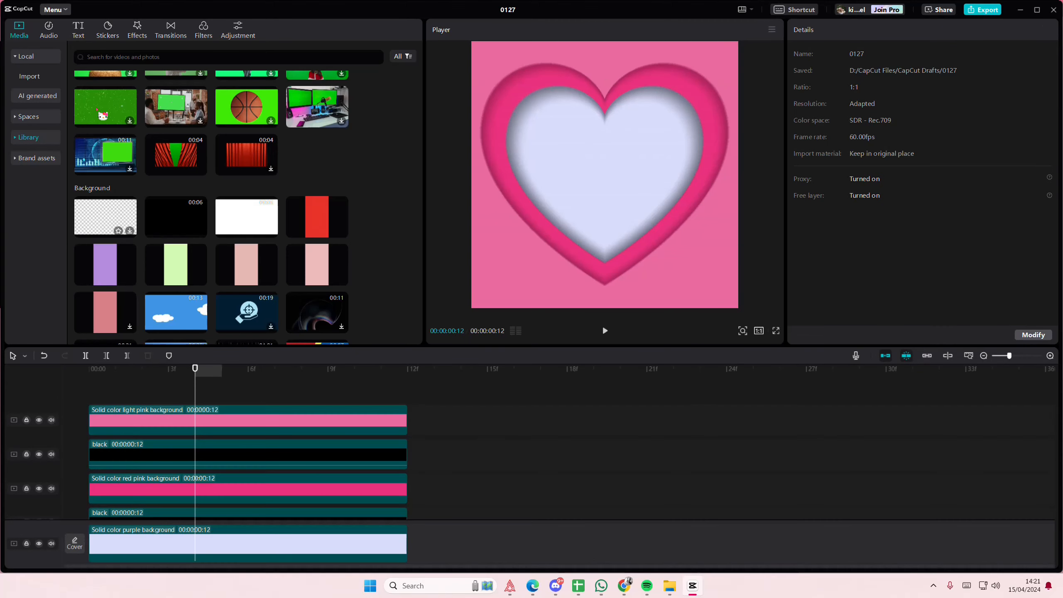
Add a text clip reading "L" at font size 58 and place it in the heart's left half
click(85, 37)
drag(106, 77, 88, 397)
click(909, 81)
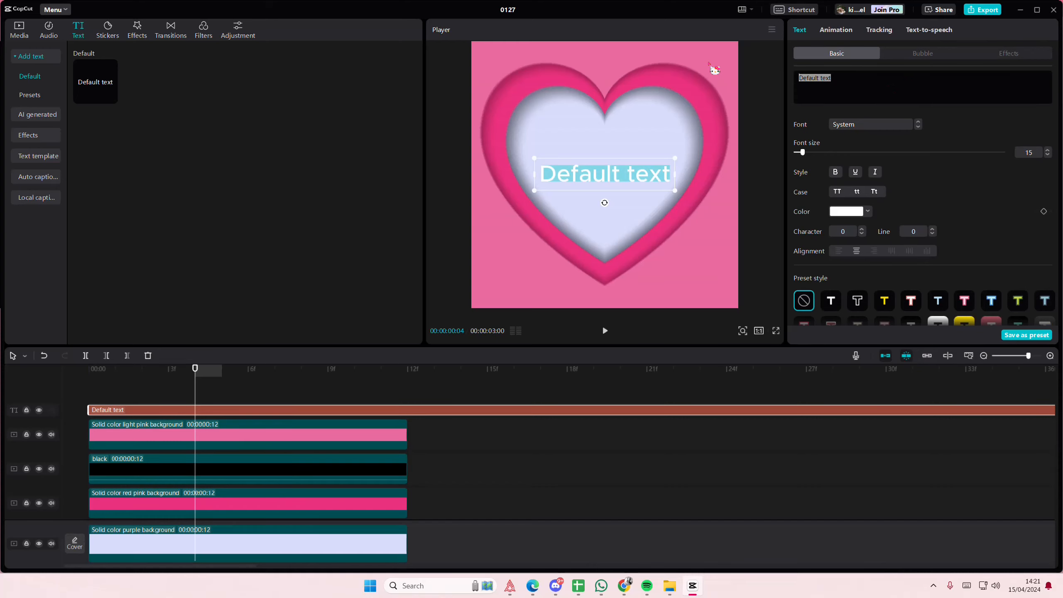
text(L)
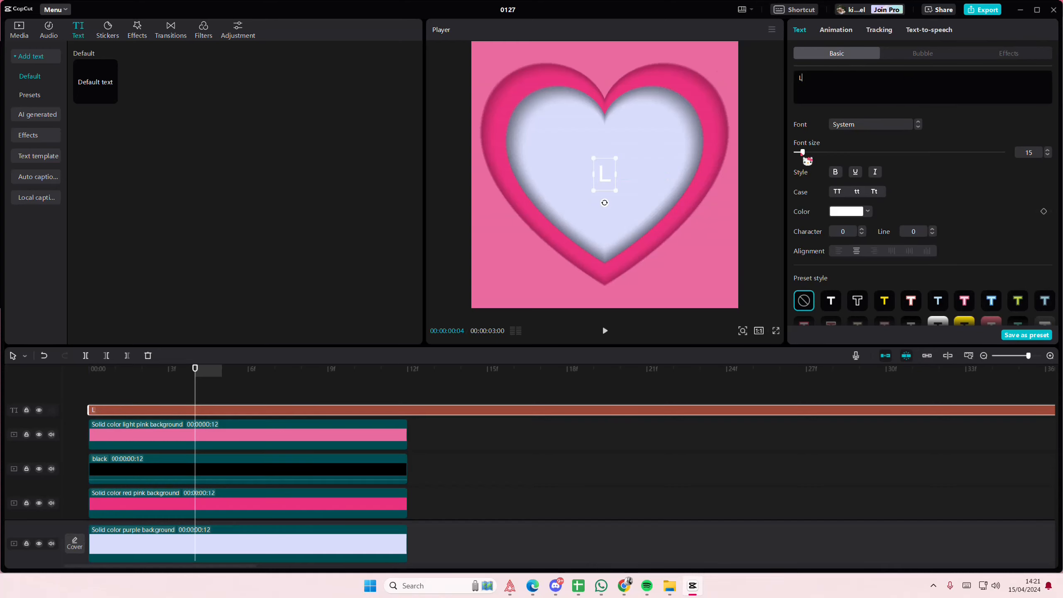
drag(803, 154, 833, 152)
drag(622, 178, 572, 185)
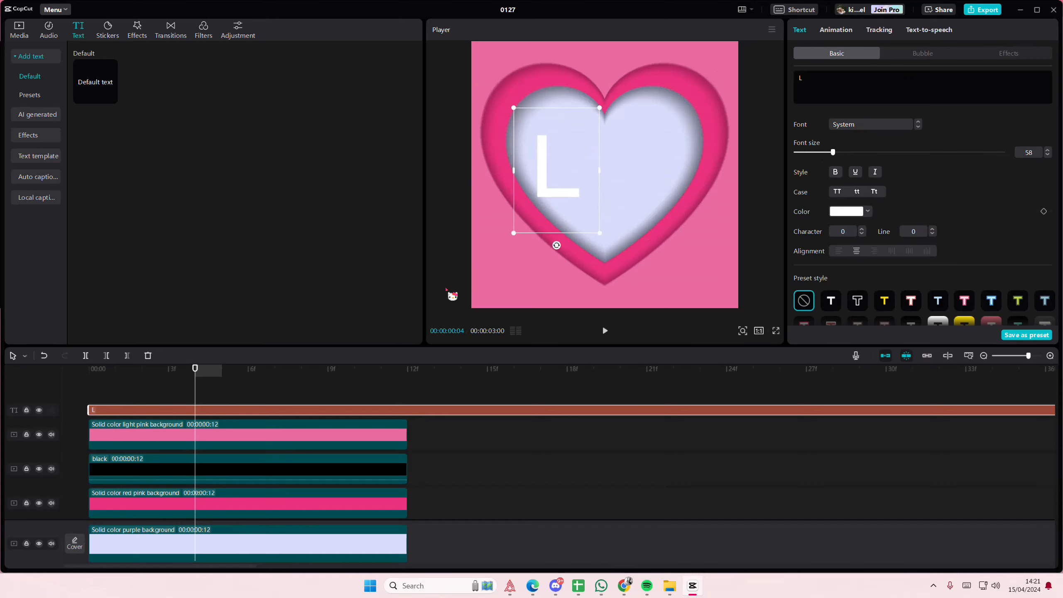
Move the text clip between the lower black clip and the purple background, and shift the L toward the heart's left edge
scroll(363, 398, down, 1)
scroll(343, 394, up, 1)
drag(344, 388, 278, 507)
scroll(278, 507, down, 2)
drag(302, 471, 283, 512)
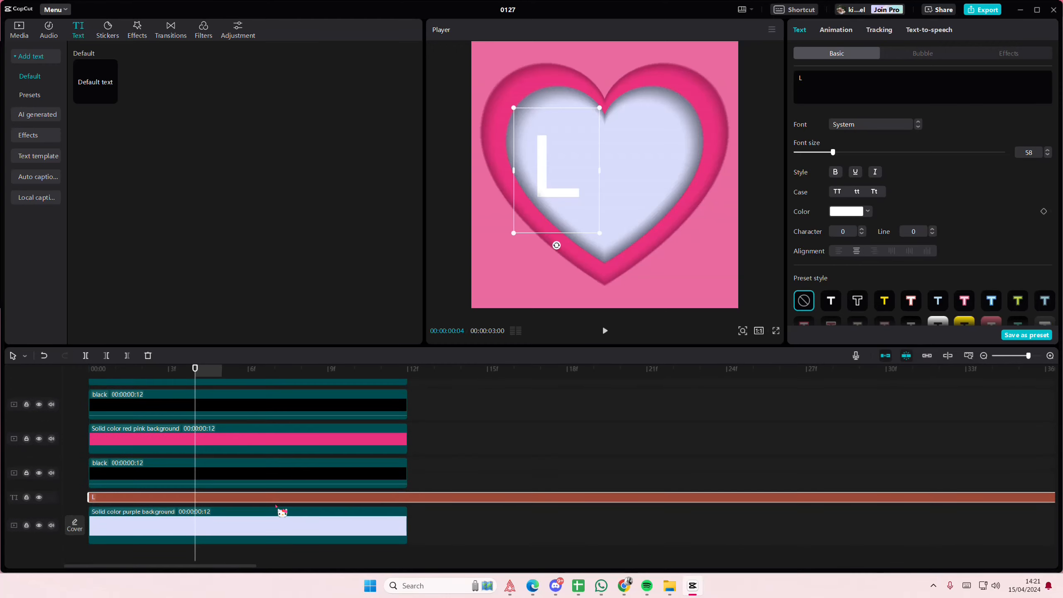
drag(551, 200, 533, 204)
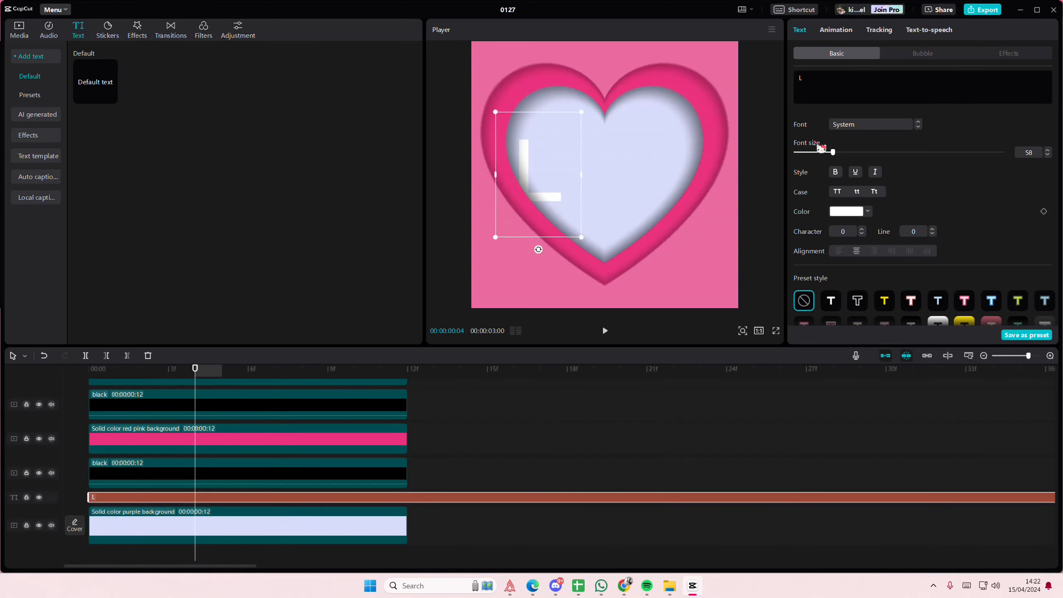
Set the letter L's font to Century Gothic Bold
click(850, 126)
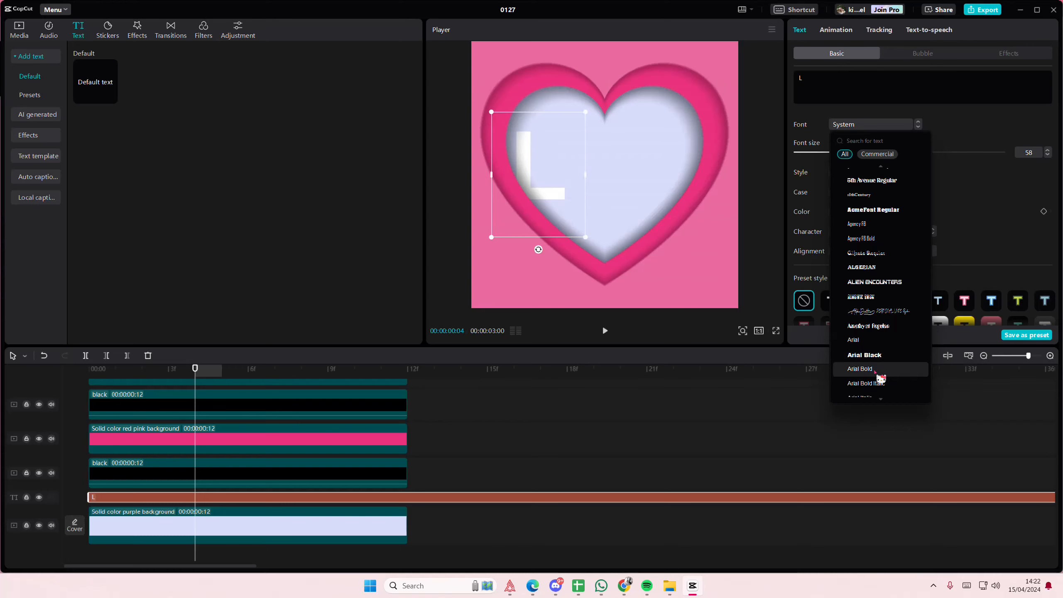
scroll(877, 363, down, 5)
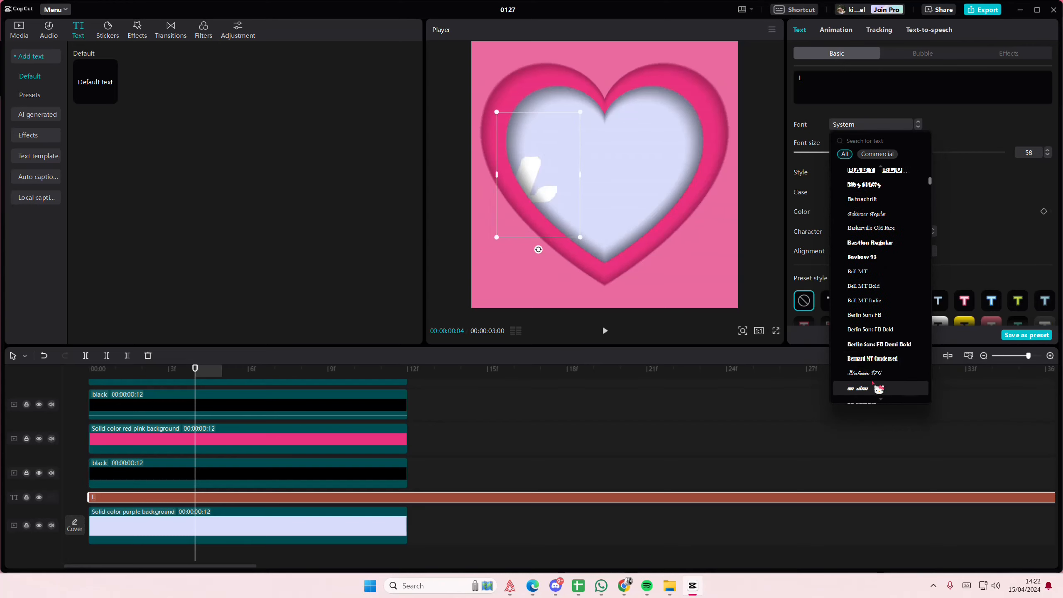
scroll(880, 388, down, 5)
scroll(882, 382, down, 5)
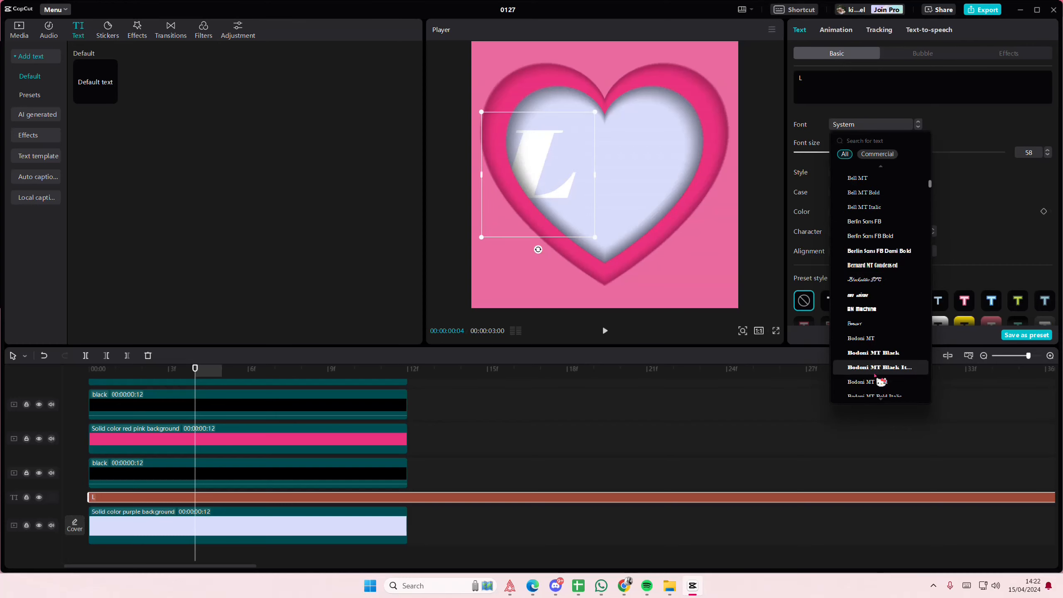
scroll(881, 384, down, 5)
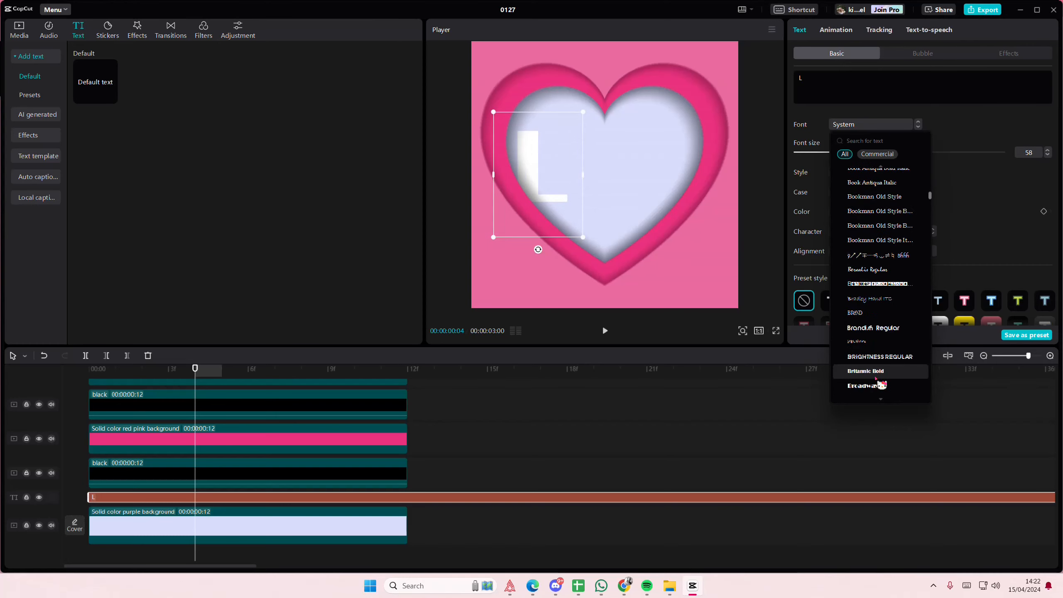
scroll(882, 385, down, 4)
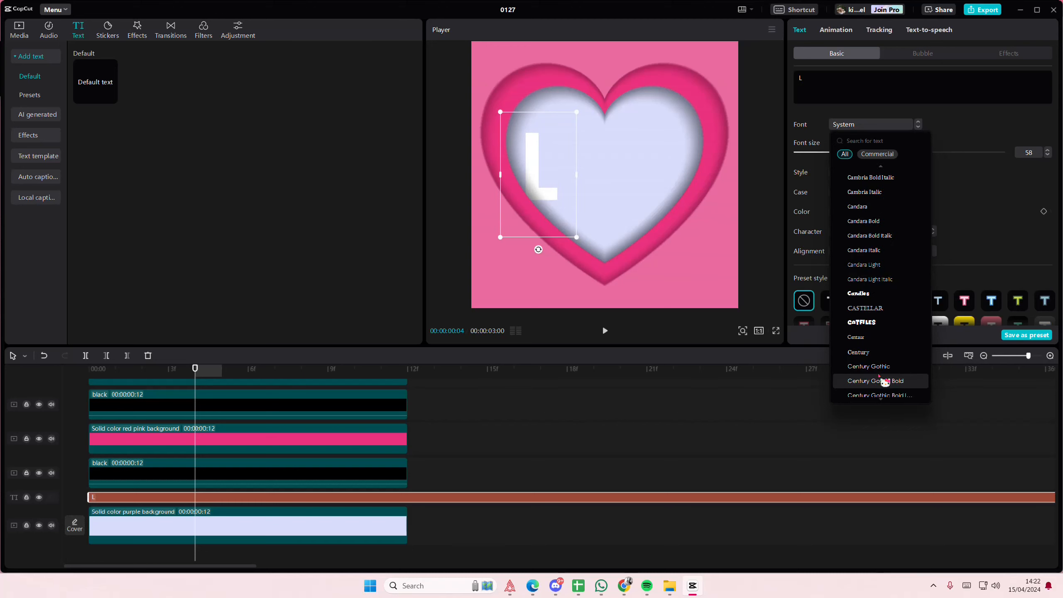
click(882, 381)
Enlarge the letter L slightly and color it pink FF287F
drag(578, 241, 586, 252)
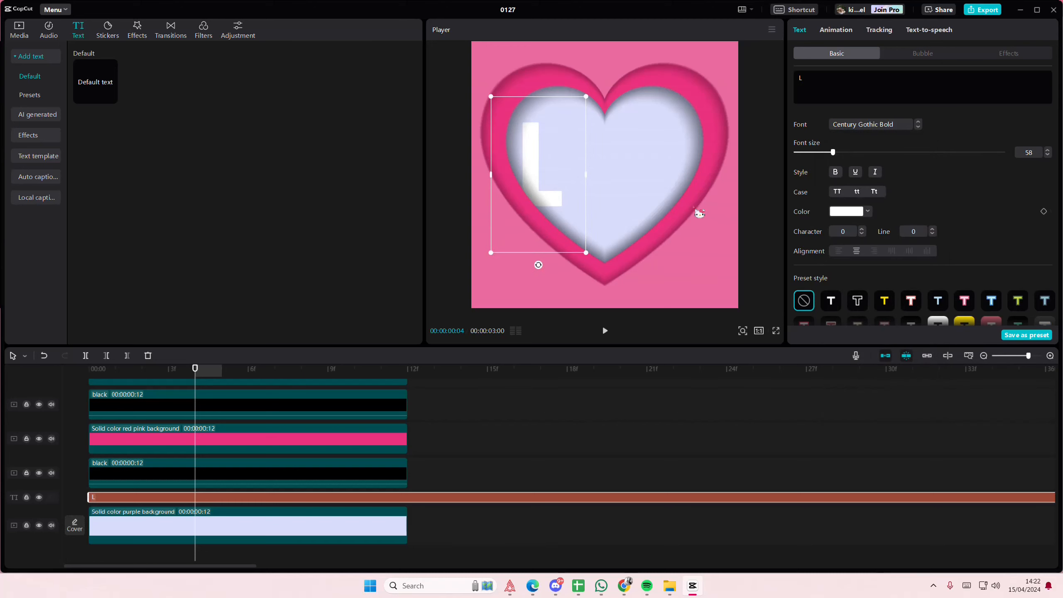
click(846, 212)
click(834, 382)
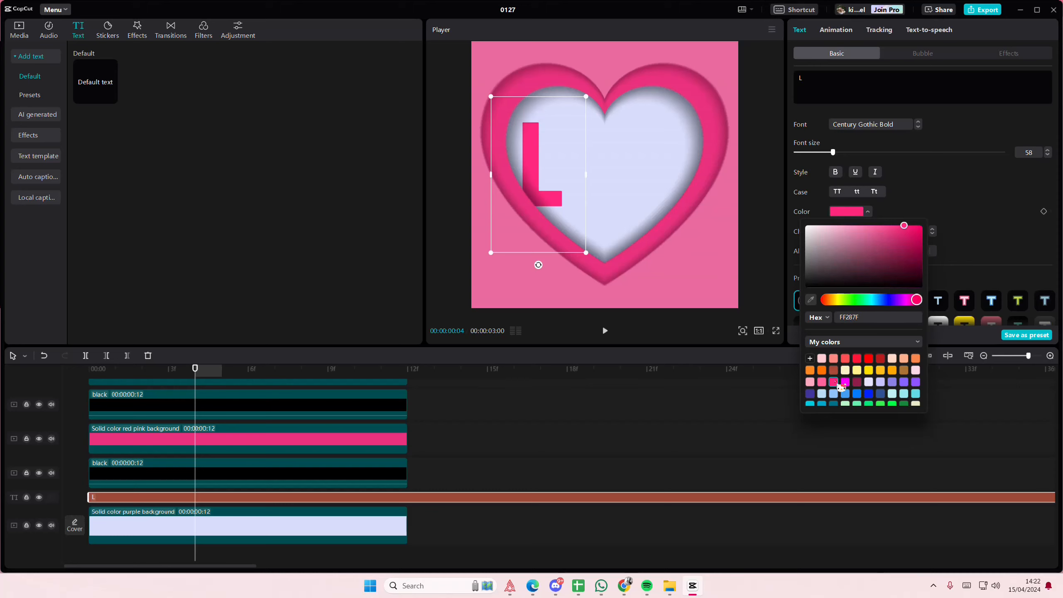
Recolor the letter L lighter pink FF619D, enlarge it slightly and shift it a little right
click(823, 382)
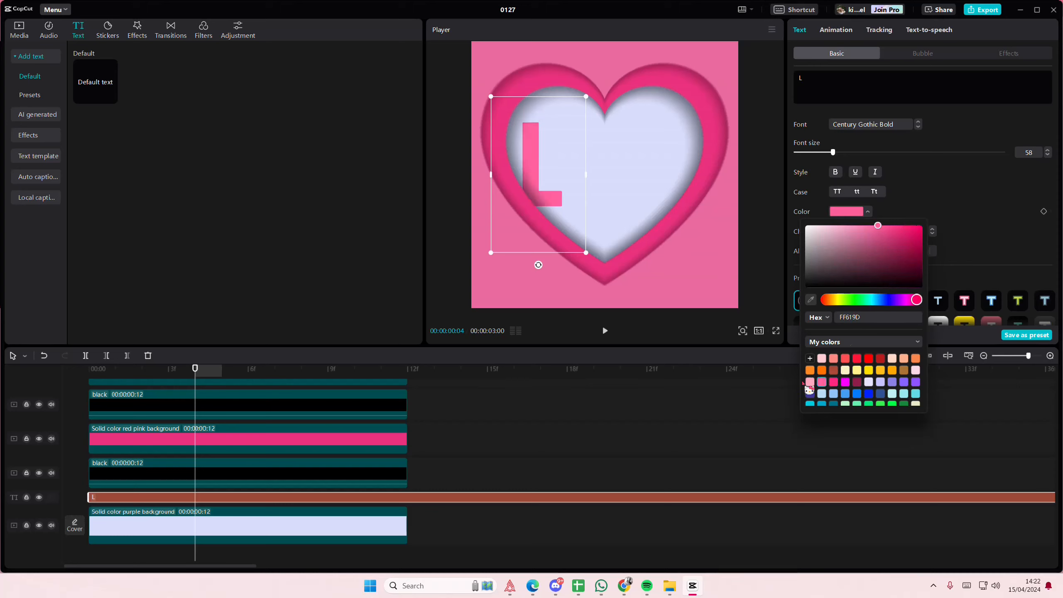
click(811, 383)
click(823, 382)
drag(587, 253, 593, 265)
drag(551, 209, 562, 208)
Duplicate the L text clip, place the copy in the middle of the heart and change its text to "O"
key(ctrl+v)
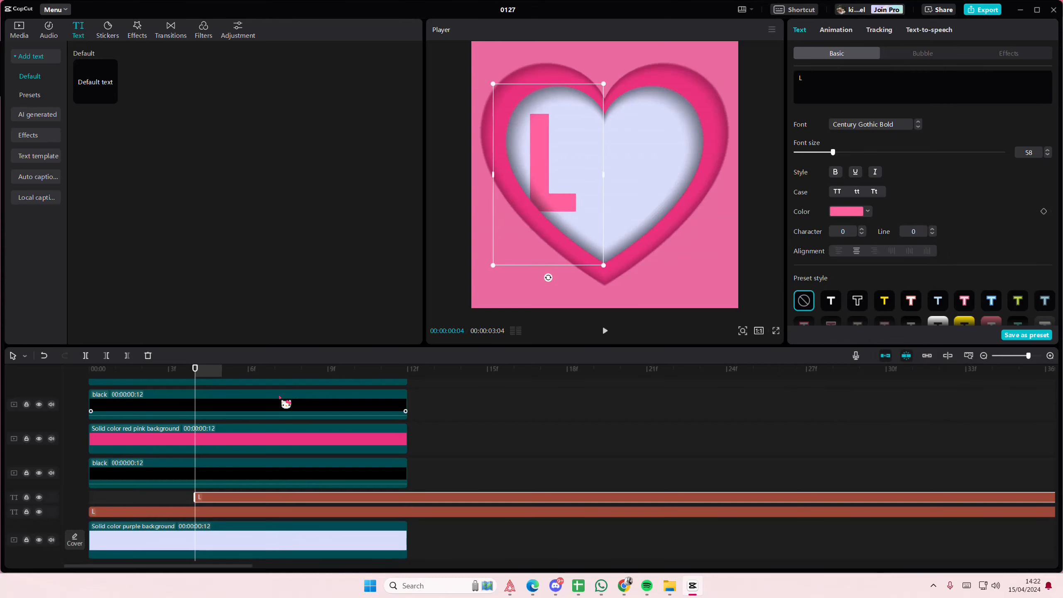
drag(557, 211, 618, 225)
click(887, 125)
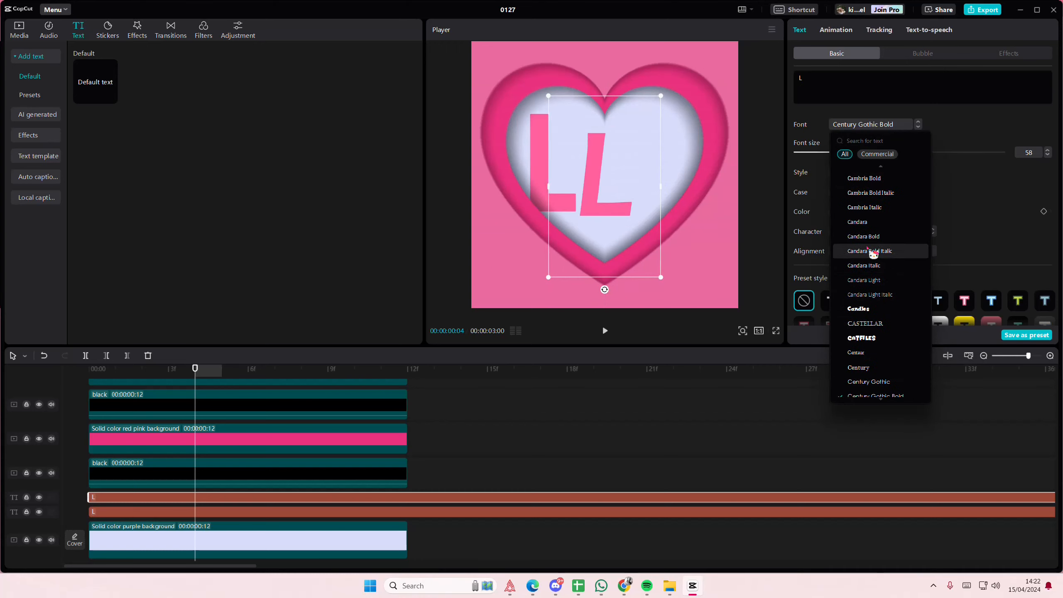
click(832, 78)
drag(831, 77, 726, 73)
text(O)
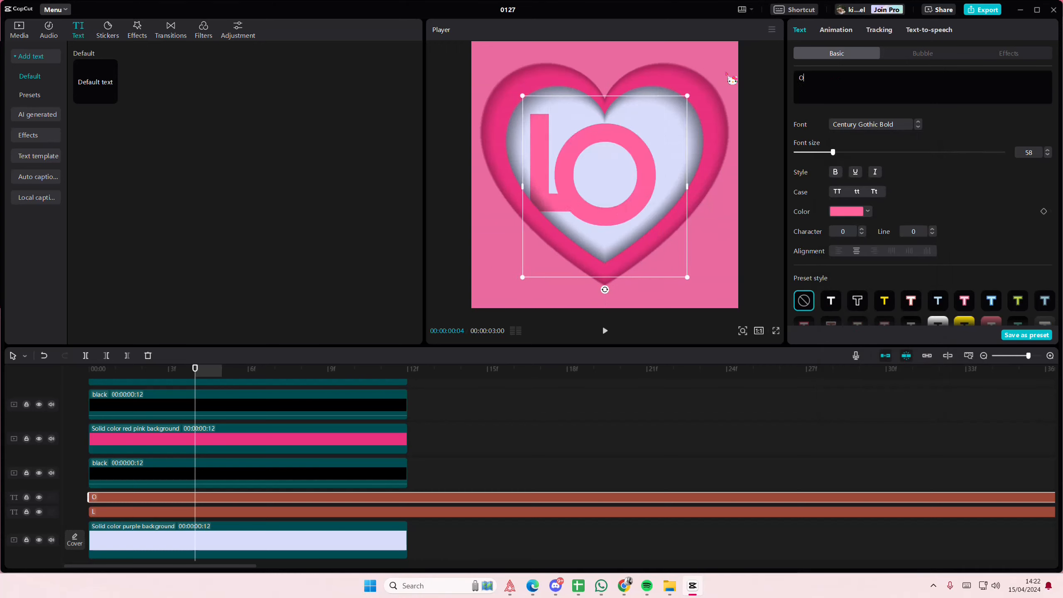
Style the O with the Catfiles font and pink FF287F, keeping it close beside the L
click(872, 125)
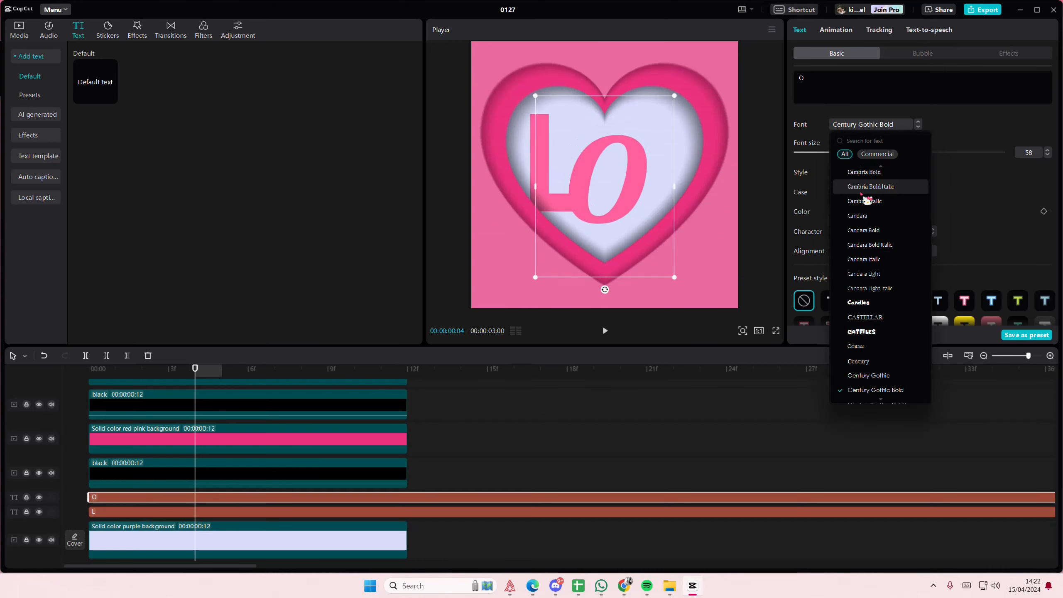
click(864, 332)
mouse_move(624, 177)
mouse_down()
mouse_move(616, 197)
mouse_move(626, 194)
mouse_move(620, 183)
mouse_up()
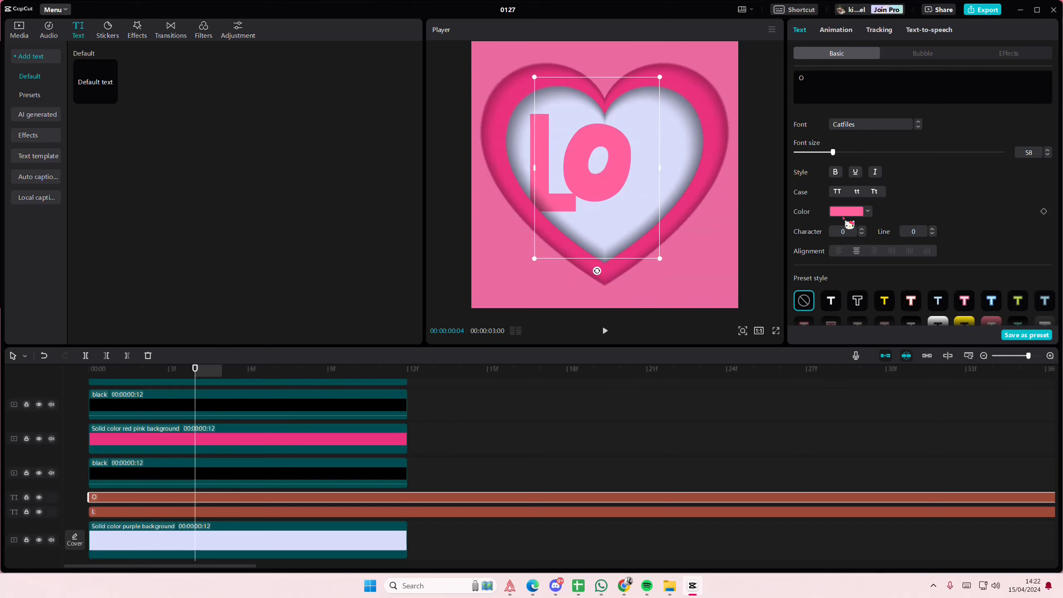
click(843, 216)
click(834, 383)
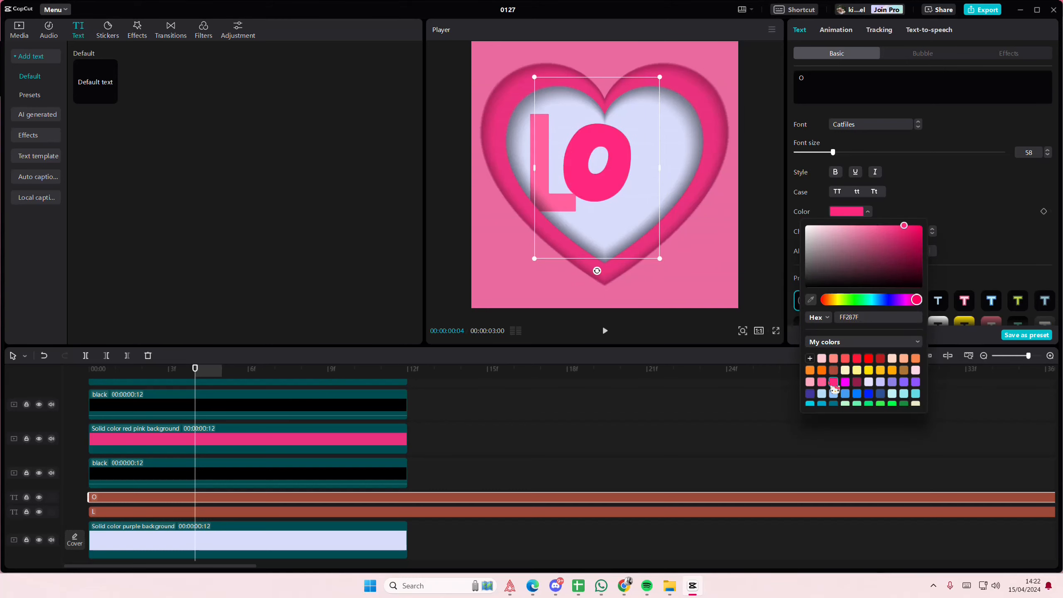
drag(604, 187, 602, 190)
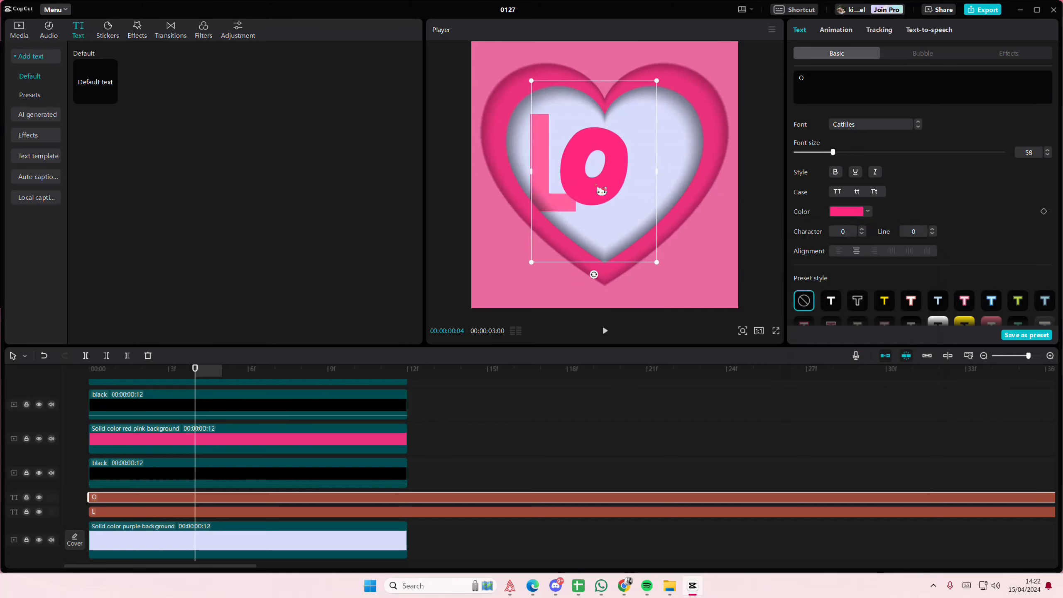
Duplicate the O text clip, change the copy's text to "v" and place it in the heart's right half
key(ctrl+c)
key(ctrl+v)
drag(831, 83, 779, 81)
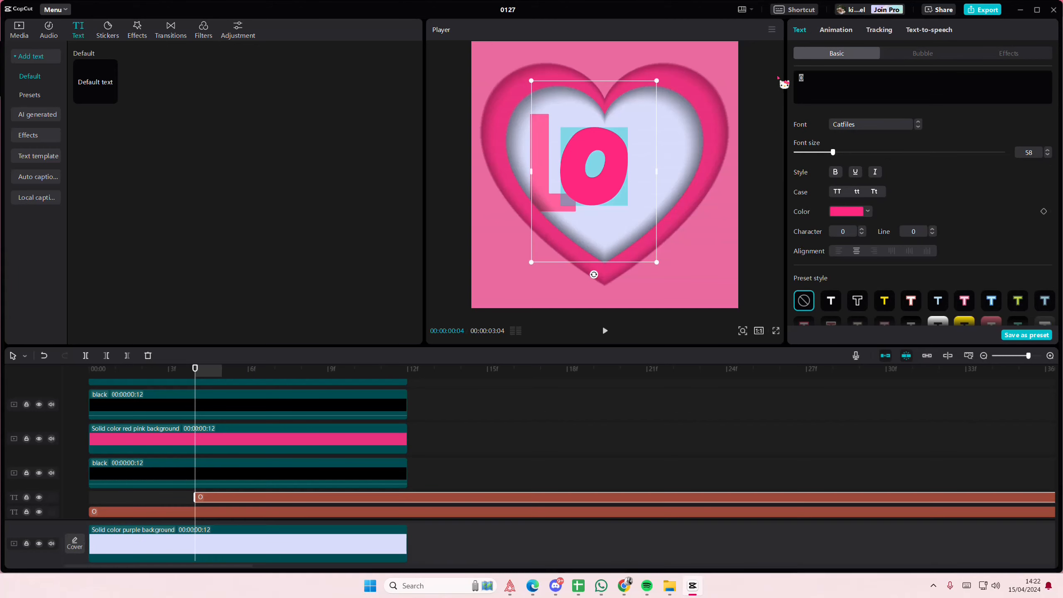
text(v)
drag(607, 192, 667, 187)
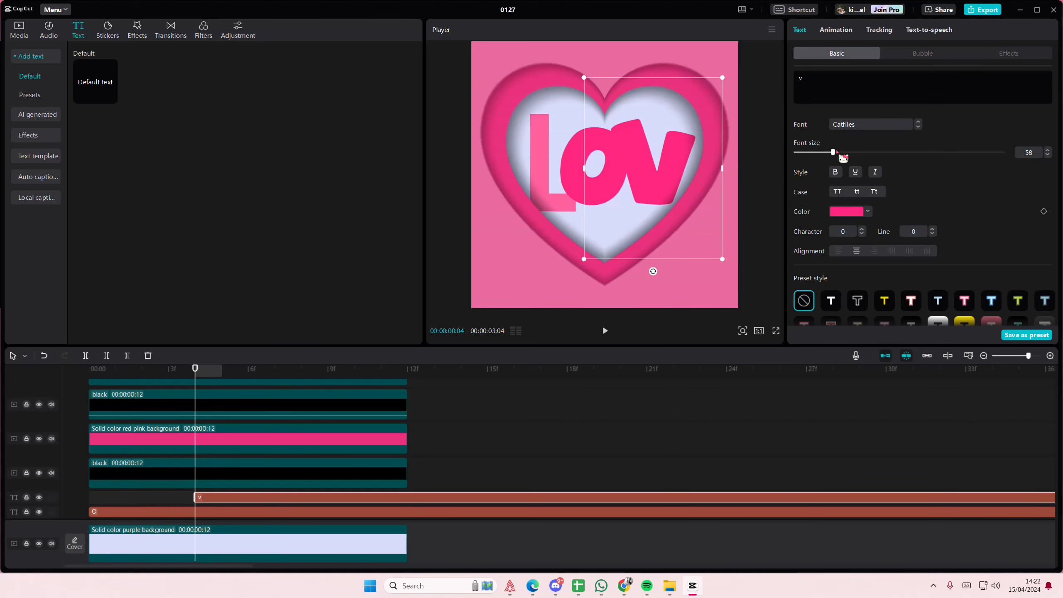
Set the V's font to Castellar, shrink the letter and move it down and slightly left
click(860, 125)
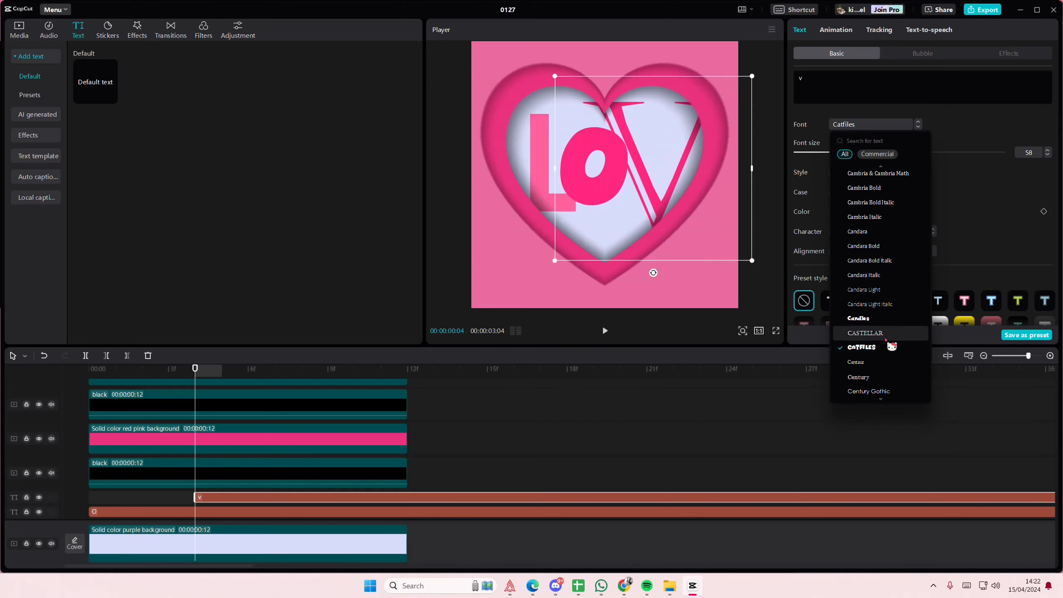
click(884, 335)
drag(752, 262, 735, 244)
drag(653, 183, 644, 210)
Color the V lighter pink FF619D at a slightly smaller size, and move its clip to the timeline start between O and L
click(847, 212)
click(823, 383)
drag(724, 247, 714, 232)
drag(220, 504, 109, 500)
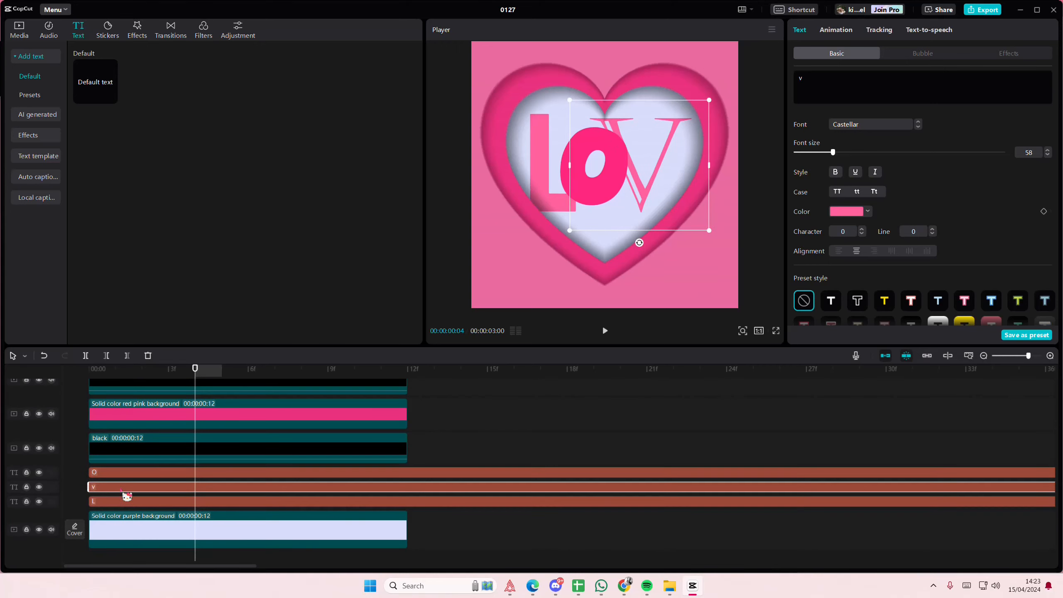
Duplicate the O text clip, change the copy's text to "E" and place it near the heart's right edge
click(143, 473)
key(ctrl+c)
key(ctrl+v)
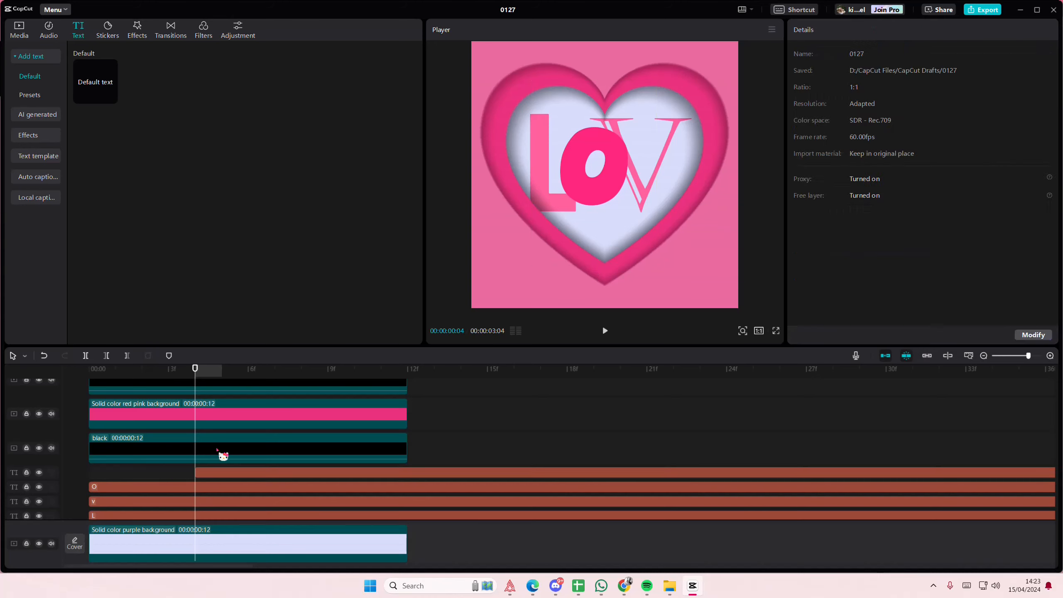
click(225, 472)
drag(814, 90, 788, 77)
text(E)
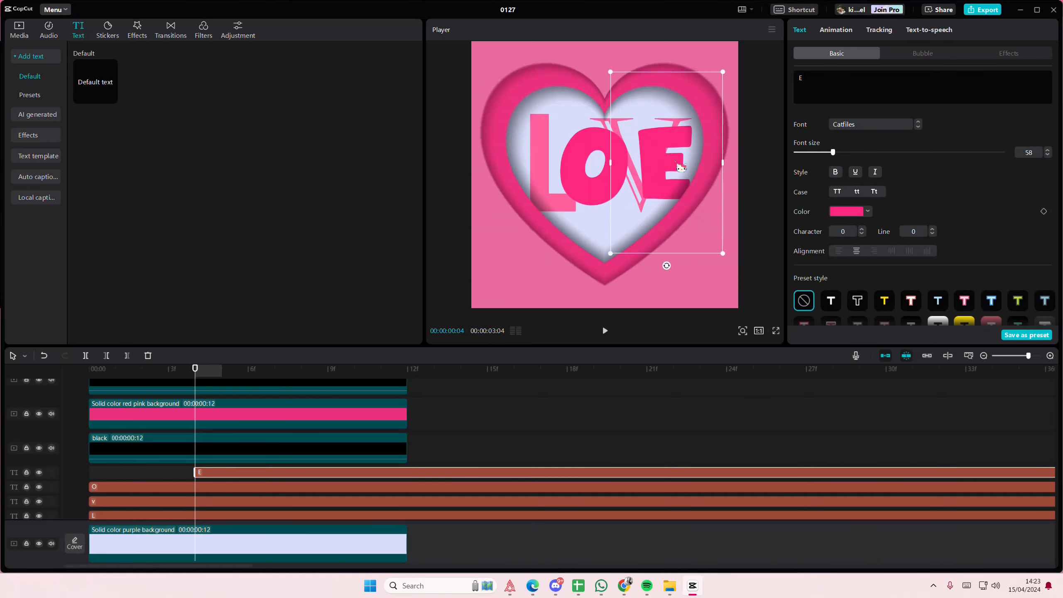
drag(599, 178, 688, 171)
Set the E's font to Cooper Black, fit the letter smaller inside the heart's right side, and align its clip with the timeline start
click(850, 212)
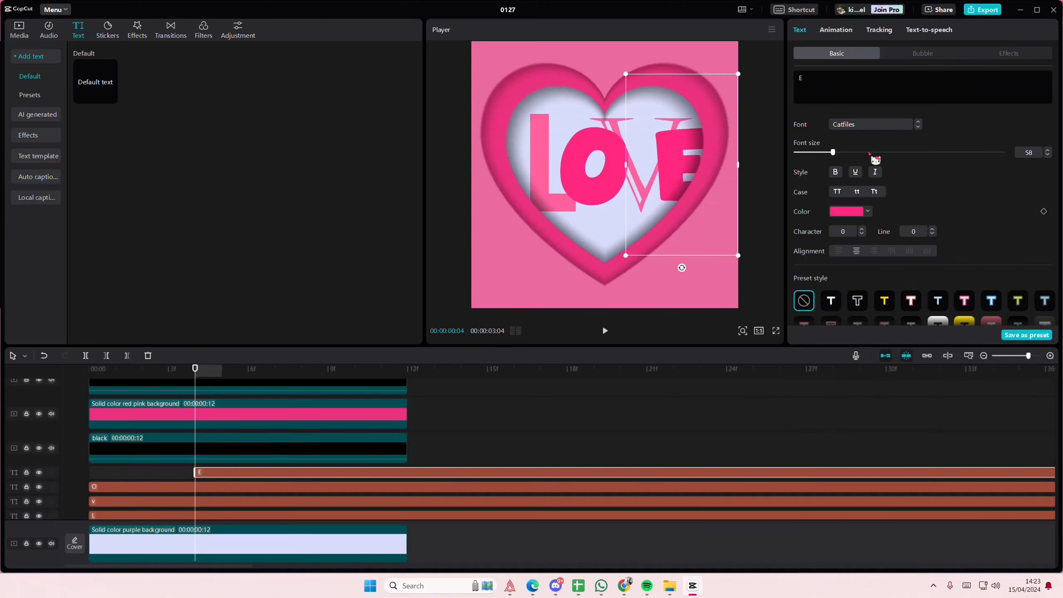
click(868, 126)
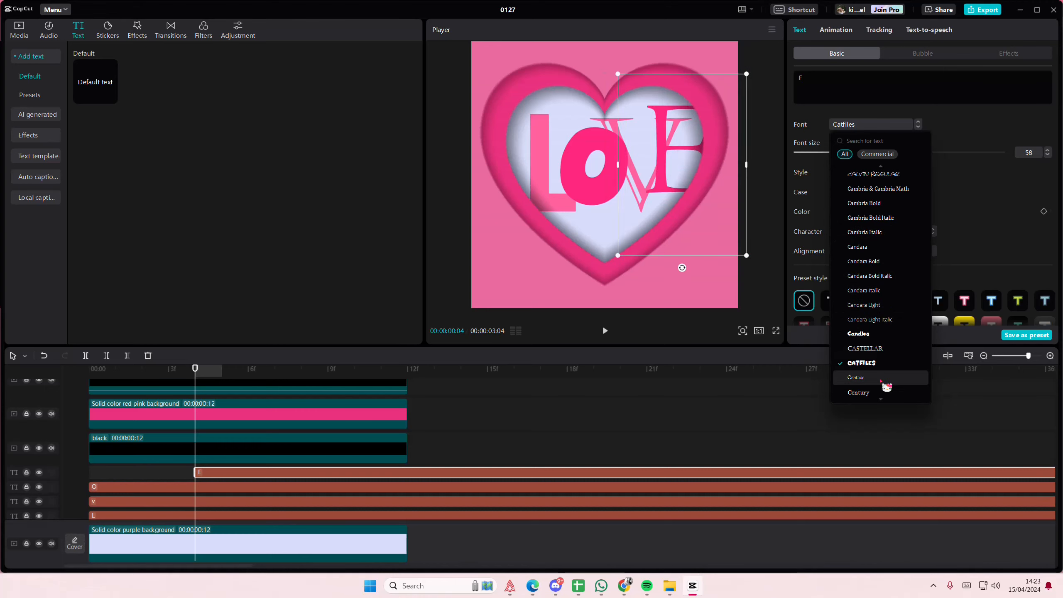
scroll(887, 385, down, 3)
scroll(888, 394, down, 6)
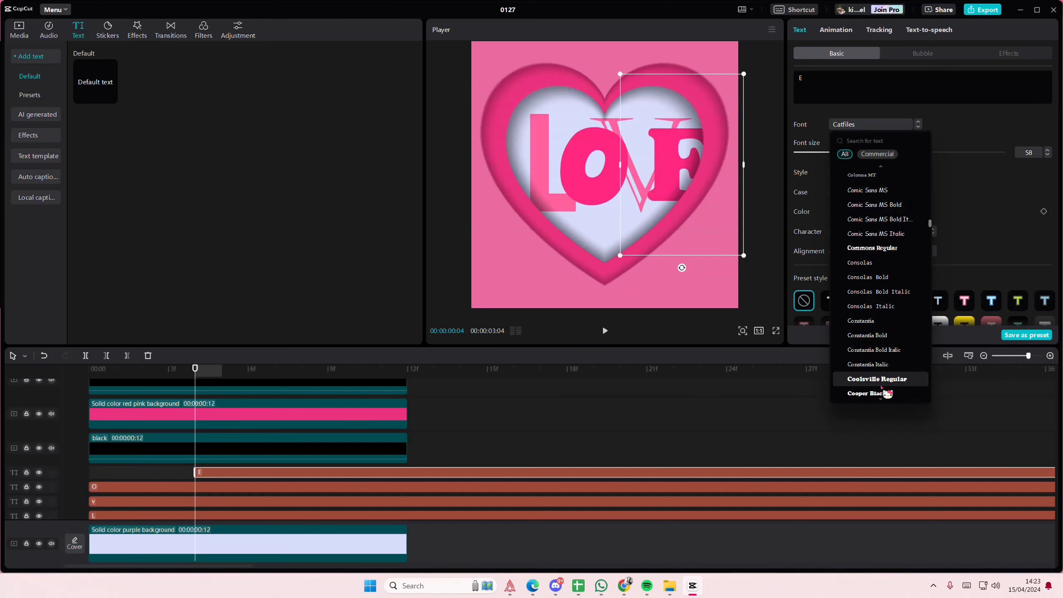
scroll(887, 392, down, 3)
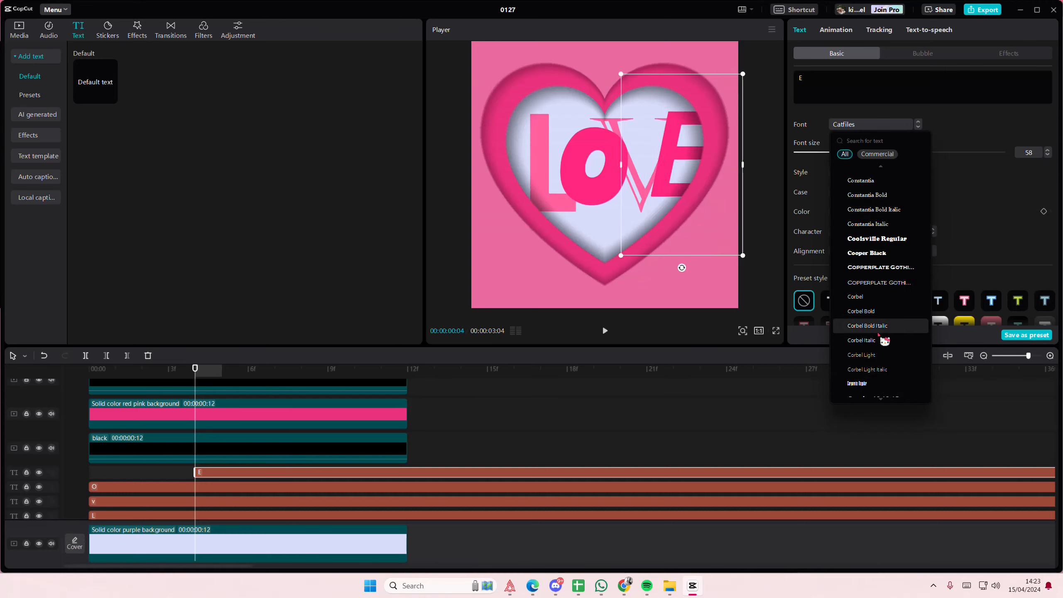
click(881, 258)
drag(759, 256, 730, 222)
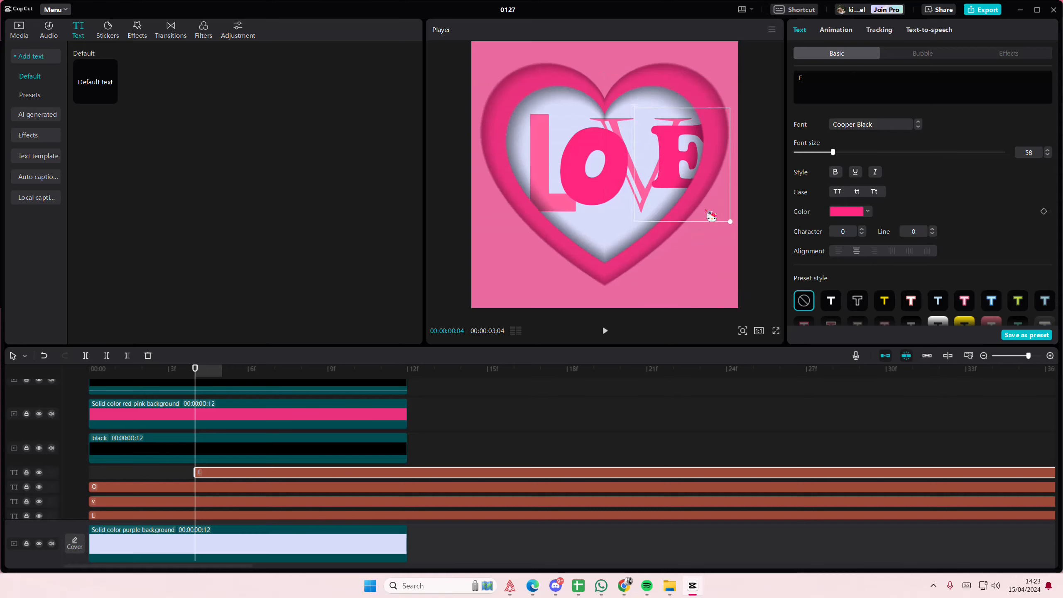
drag(681, 160, 679, 175)
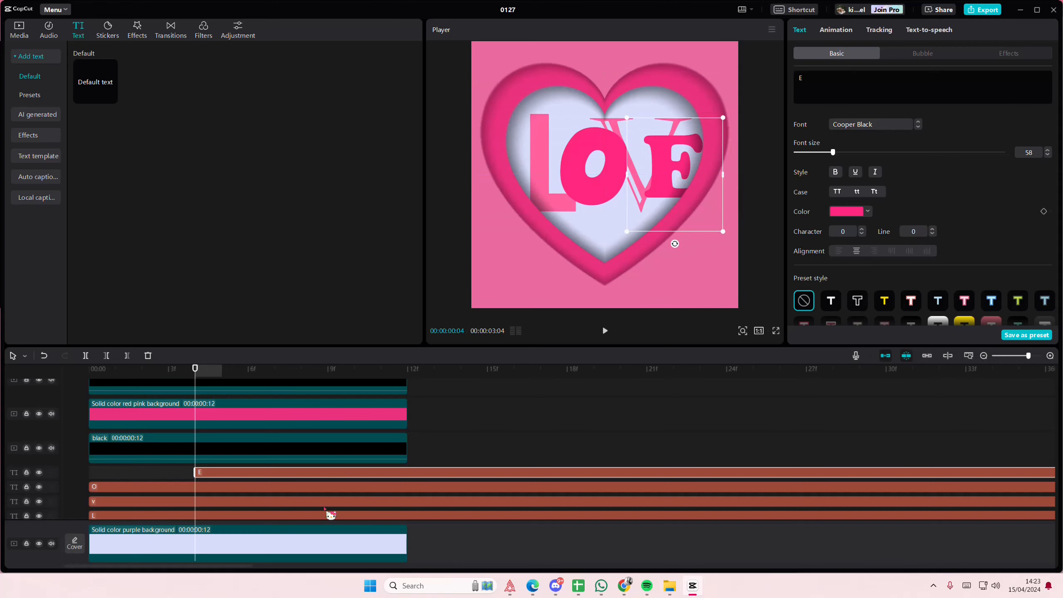
drag(327, 480, 221, 480)
Shift the letter L to the heart's left edge and move the O left and slightly down to overlap it
click(136, 516)
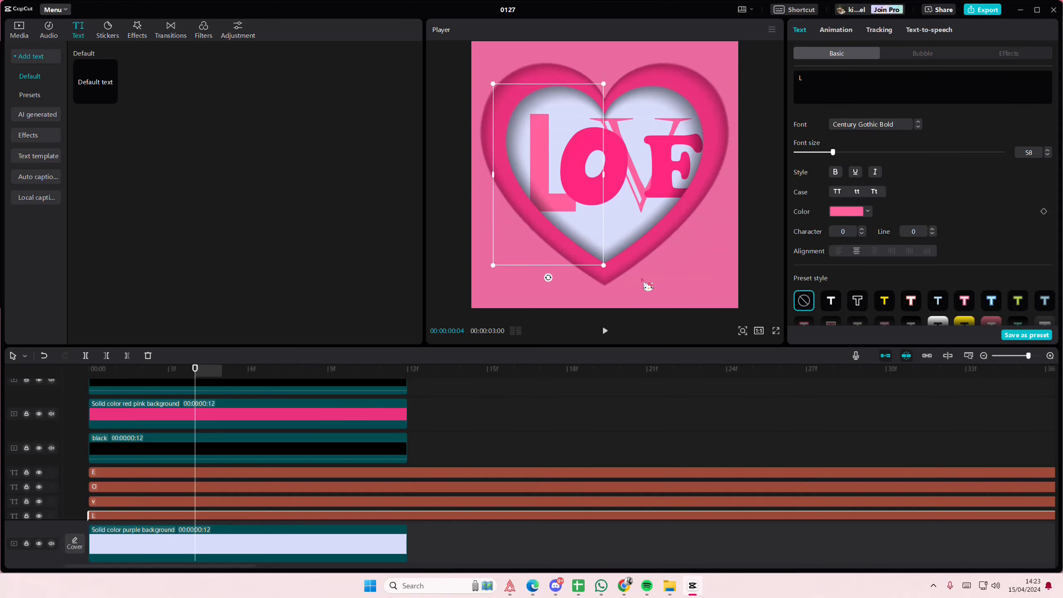
drag(546, 216, 531, 216)
click(605, 198)
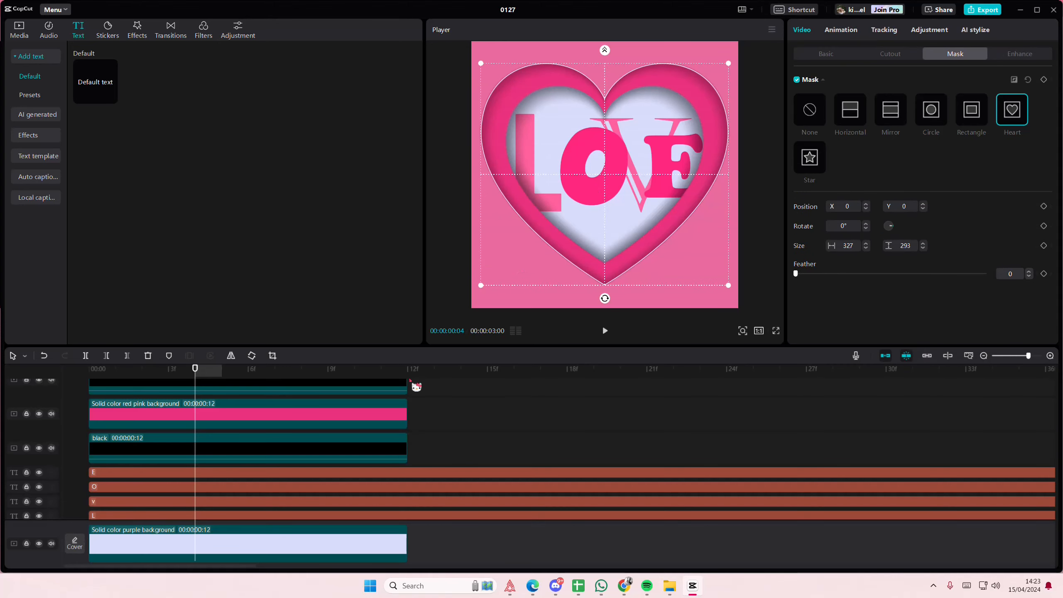
click(262, 495)
click(260, 491)
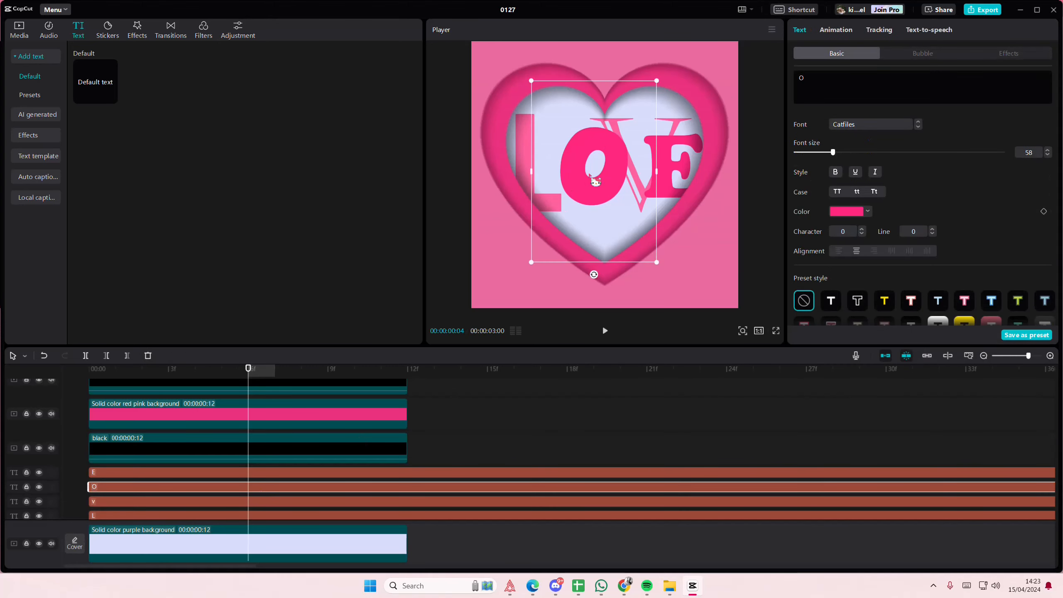
drag(573, 178, 575, 201)
click(560, 180)
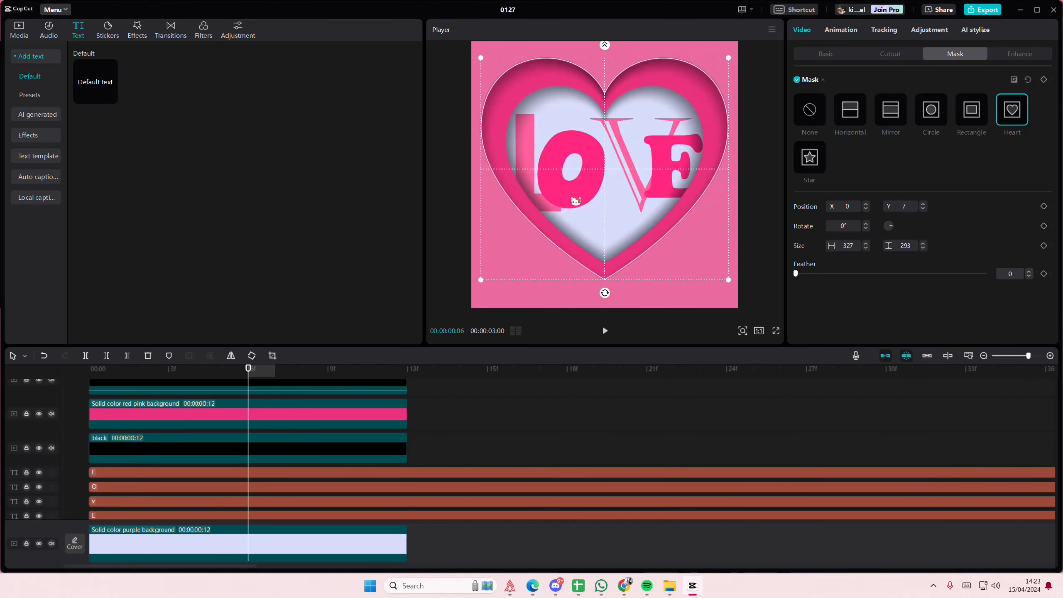
click(154, 490)
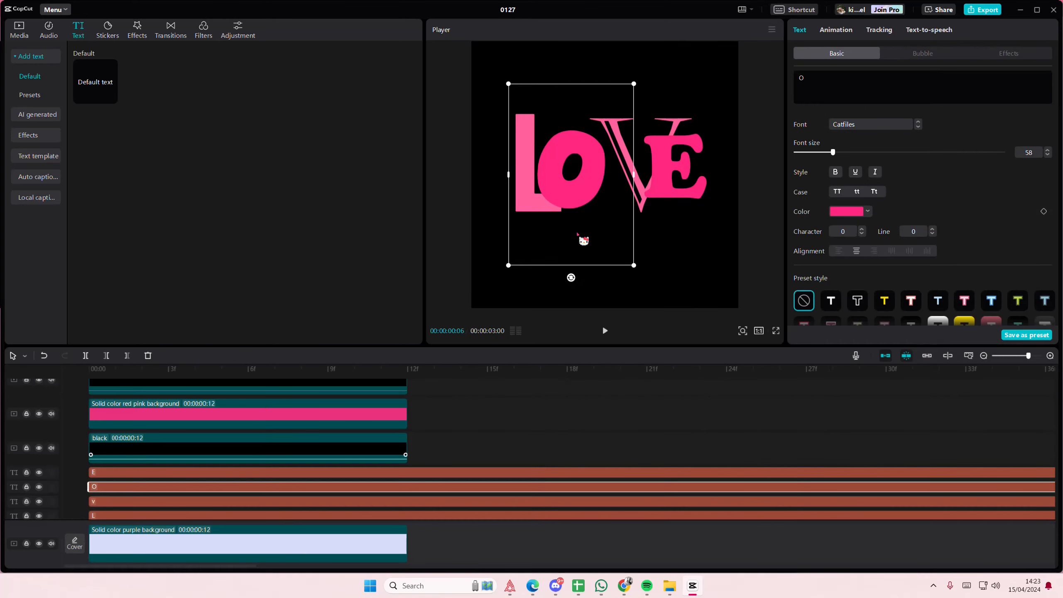
click(174, 386)
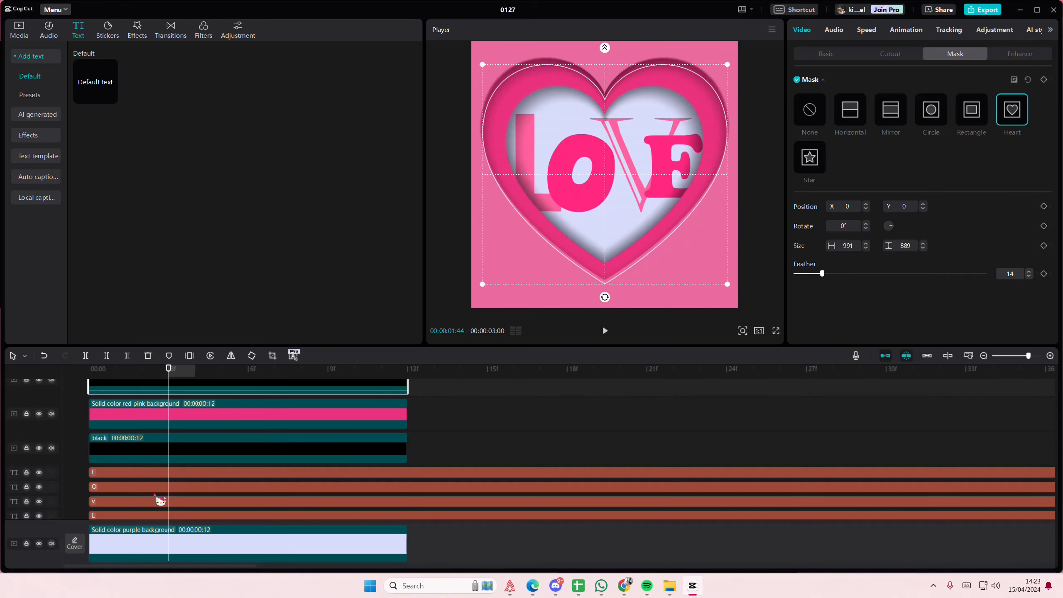
Move the V left toward the O and set its font to Flowers Kingdom
click(145, 502)
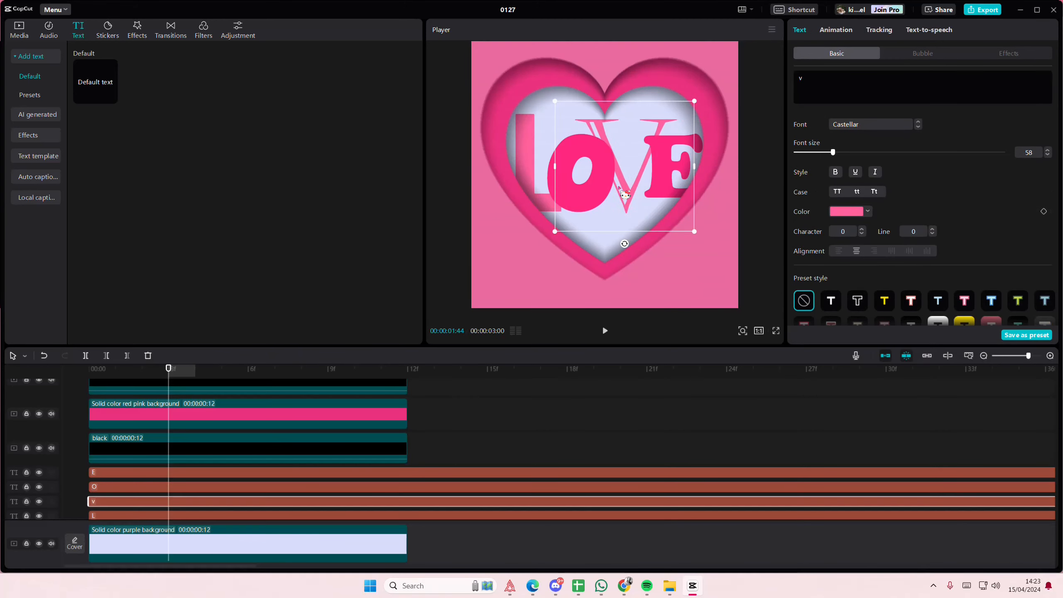
click(877, 125)
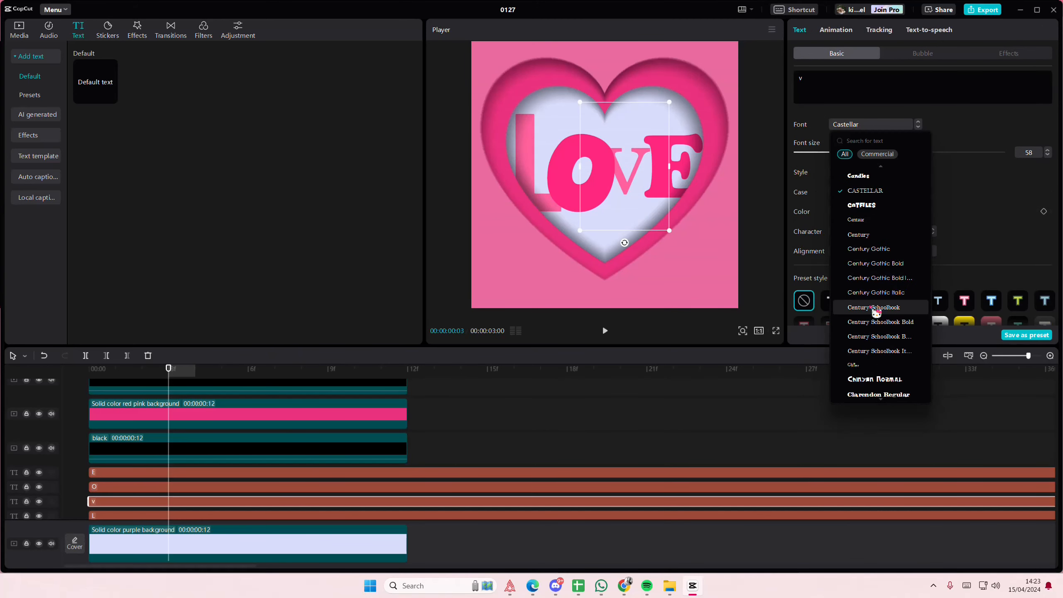
scroll(885, 377, down, 10)
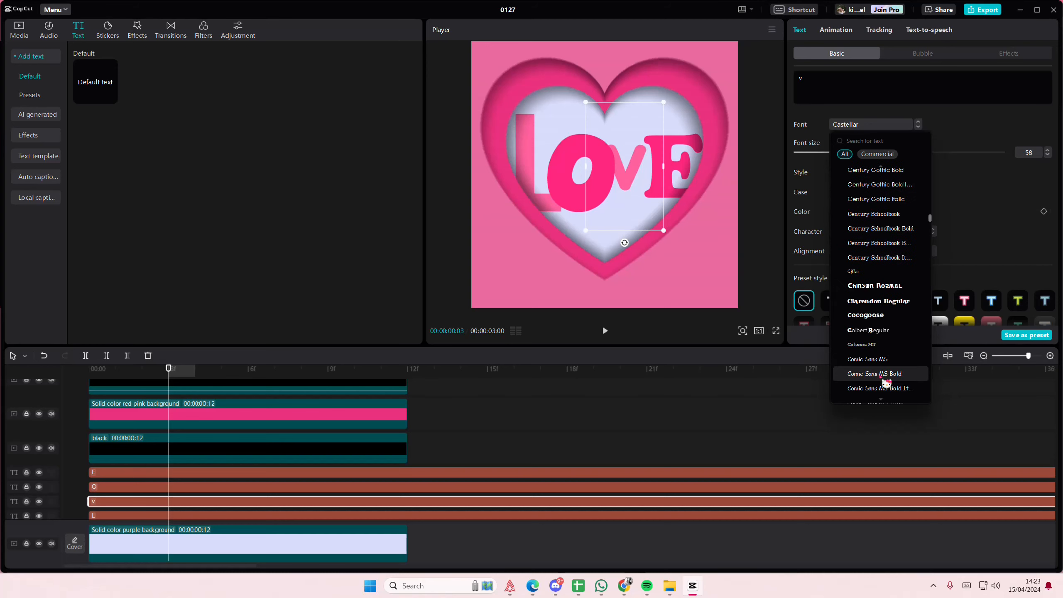
scroll(887, 379, down, 8)
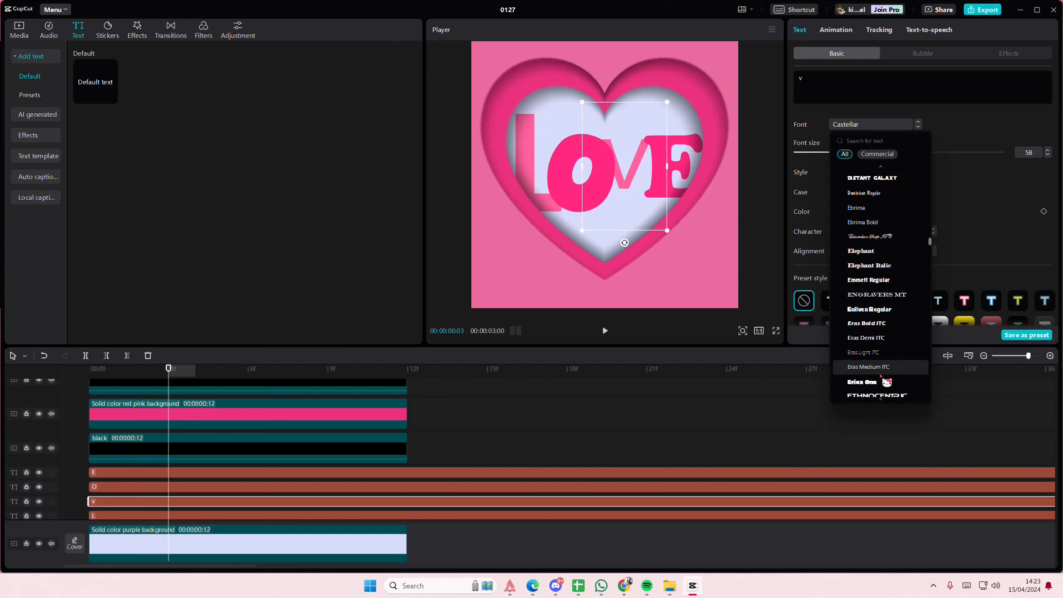
scroll(892, 376, down, 3)
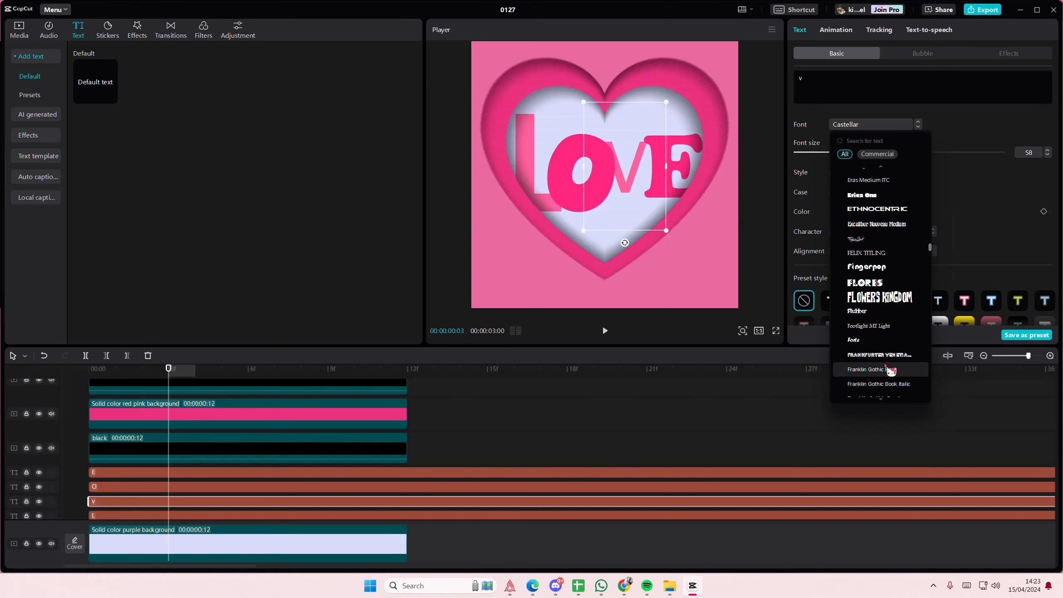
click(894, 298)
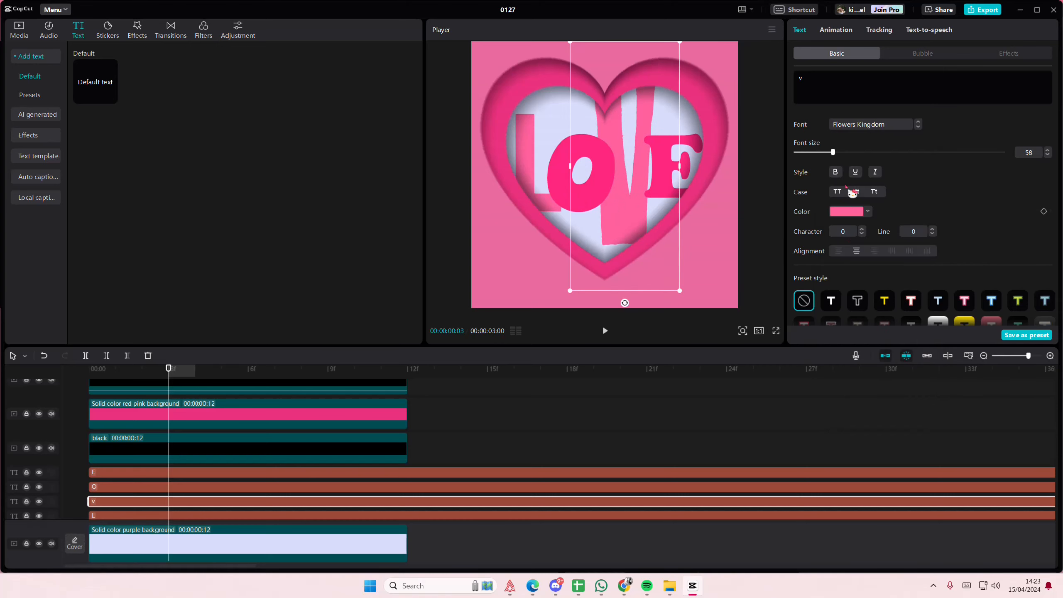
Set the V's font size to 36 and adjust the V and E so they sit tightly beside the O
drag(833, 152, 817, 152)
drag(639, 195, 636, 203)
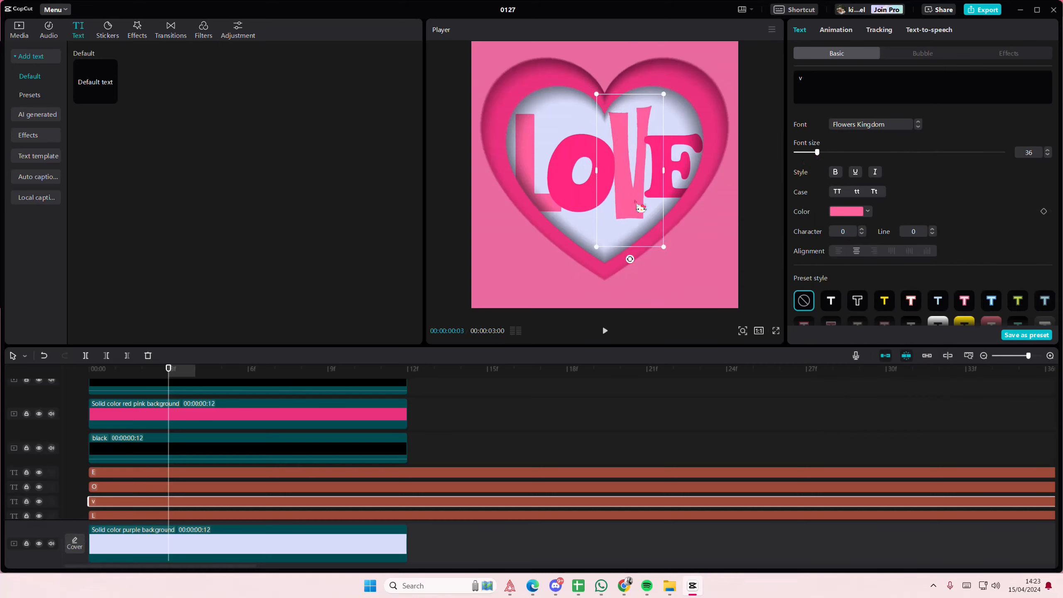
click(152, 473)
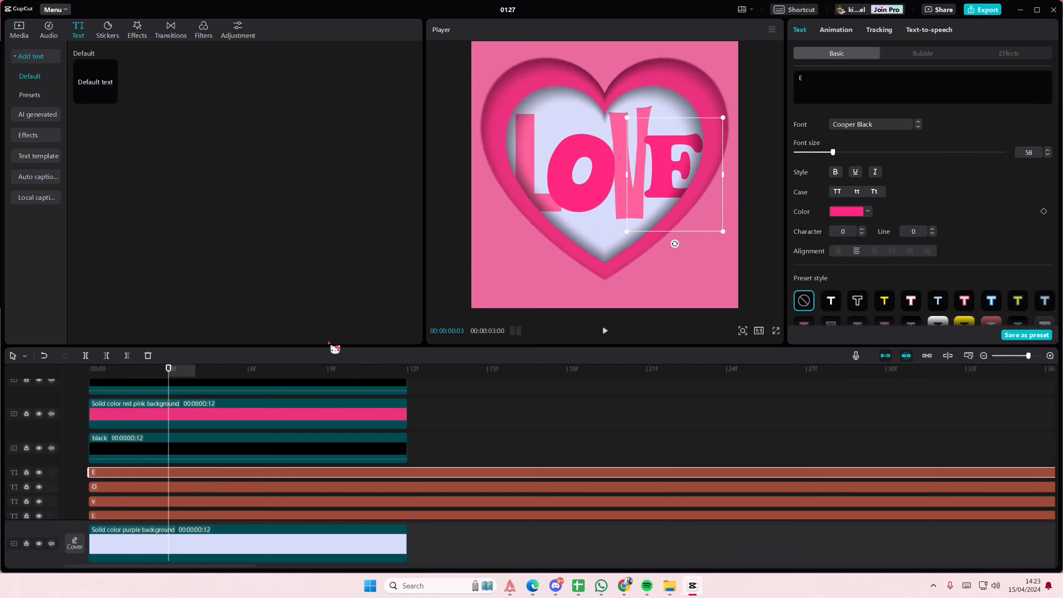
drag(654, 195, 648, 202)
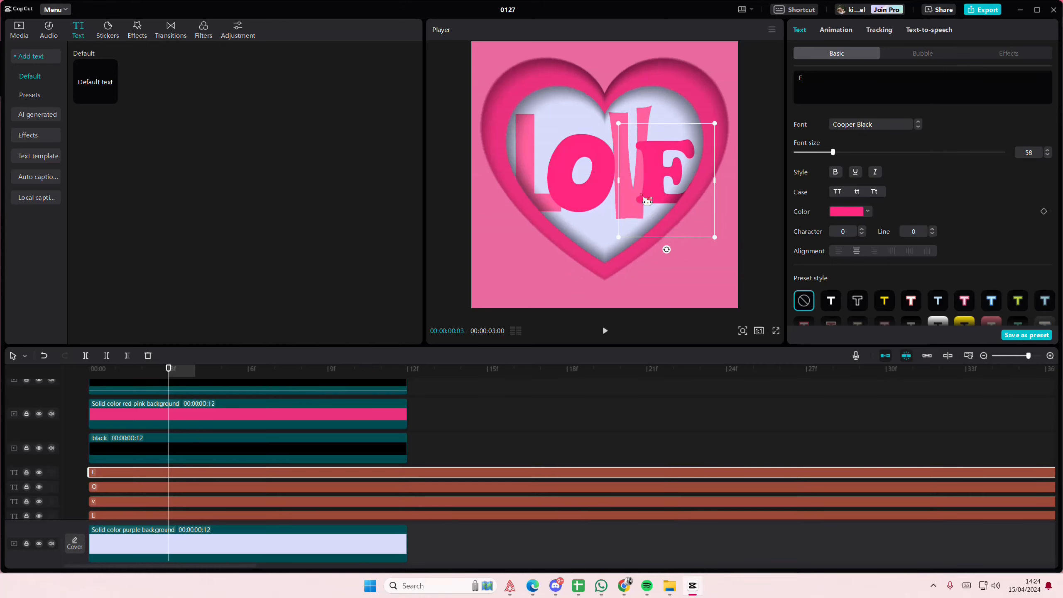
Add the Print texture video effect above all layers, starting at the beginning of the timeline
scroll(380, 468, up, 3)
click(325, 388)
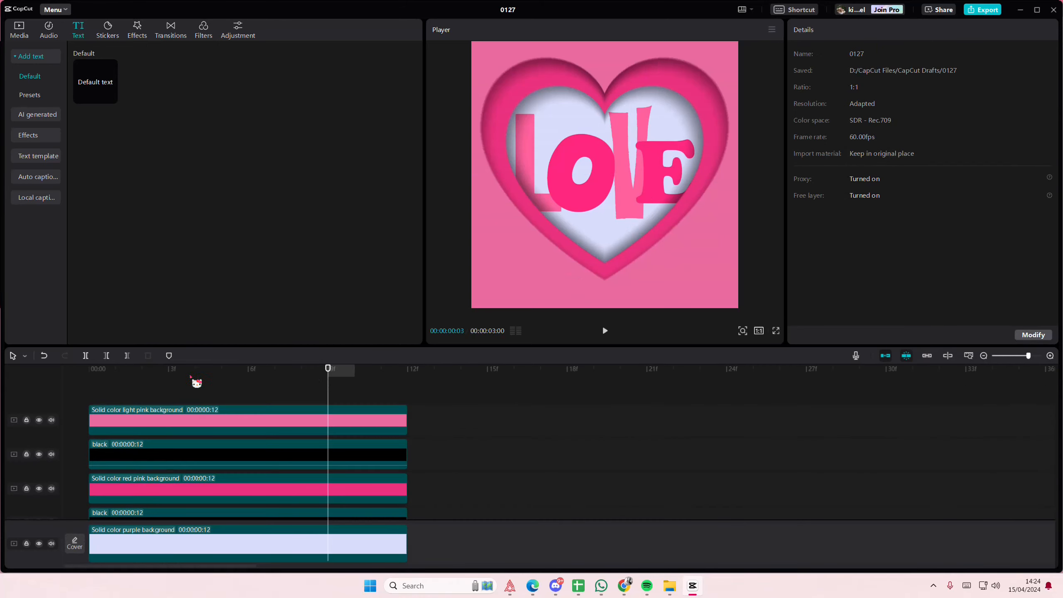
click(112, 37)
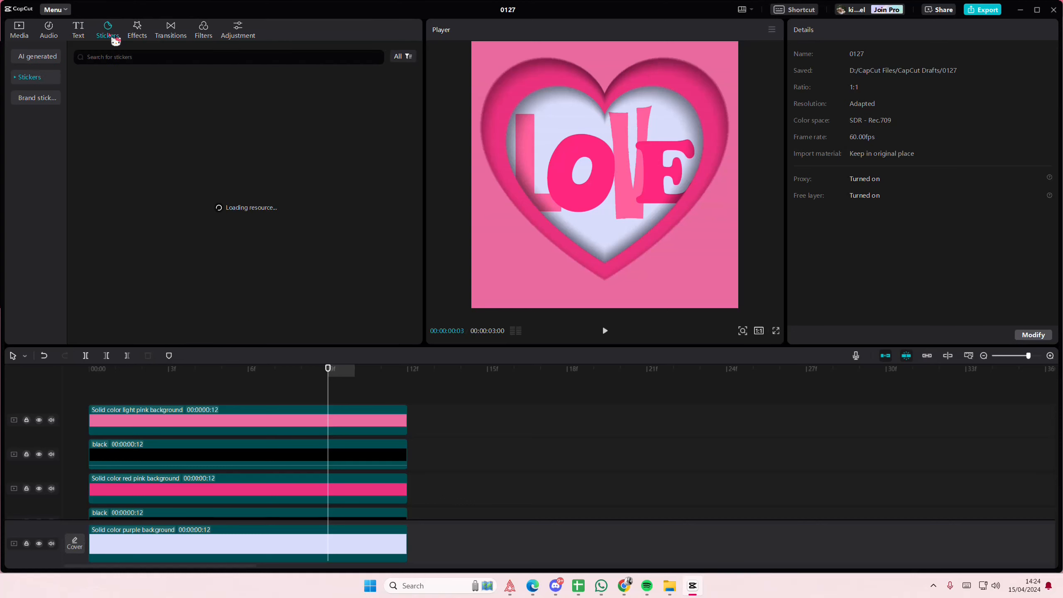
click(137, 34)
click(38, 58)
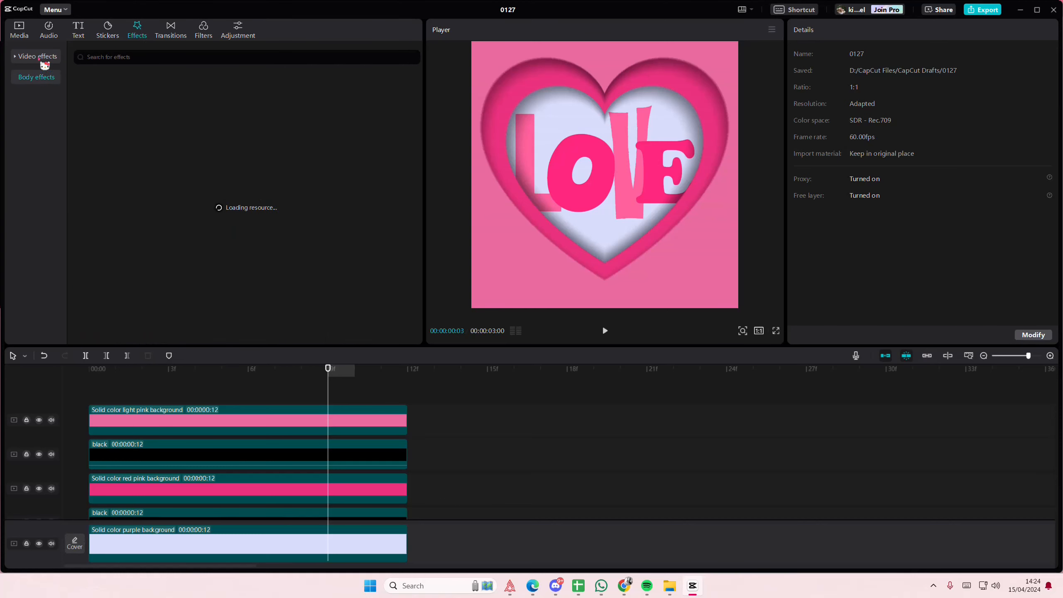
scroll(42, 284, down, 5)
click(30, 310)
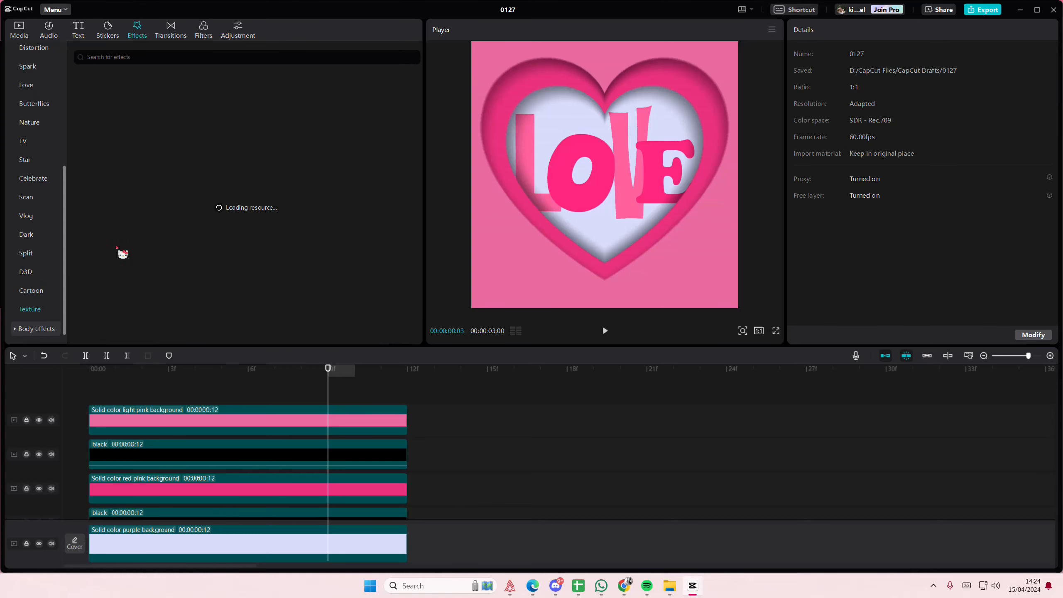
drag(249, 236, 83, 392)
click(208, 397)
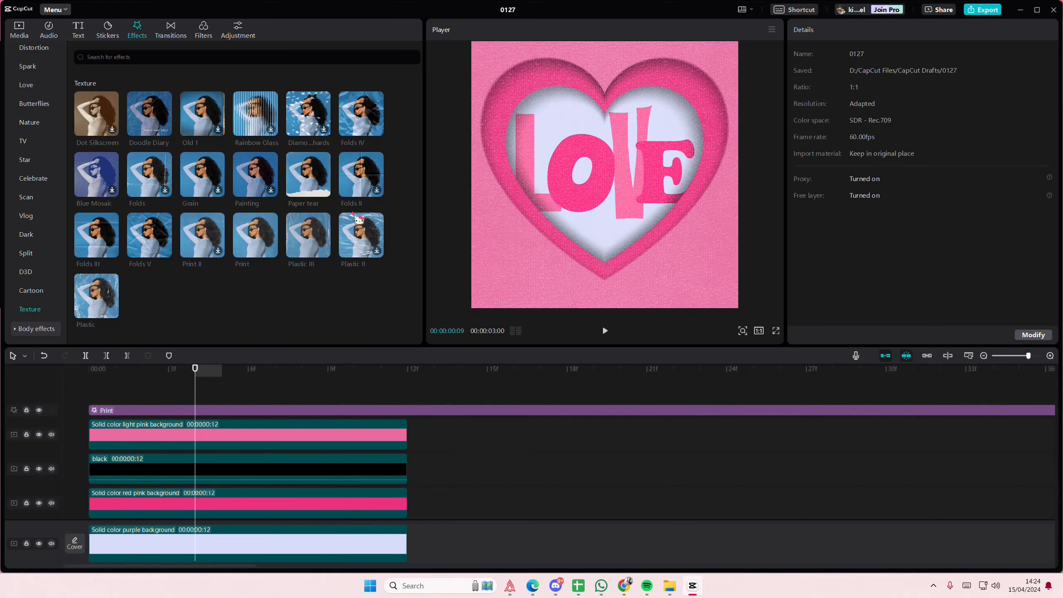
Add the Folds V texture effect above the Print effect from the timeline start and set its texture to 46
drag(360, 236, 84, 392)
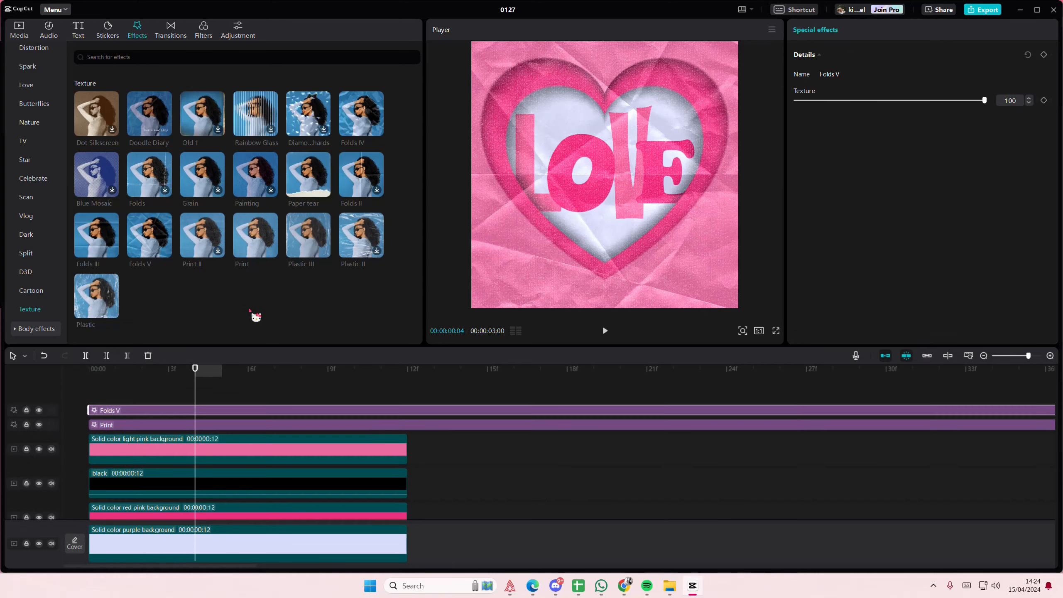
drag(899, 102, 883, 100)
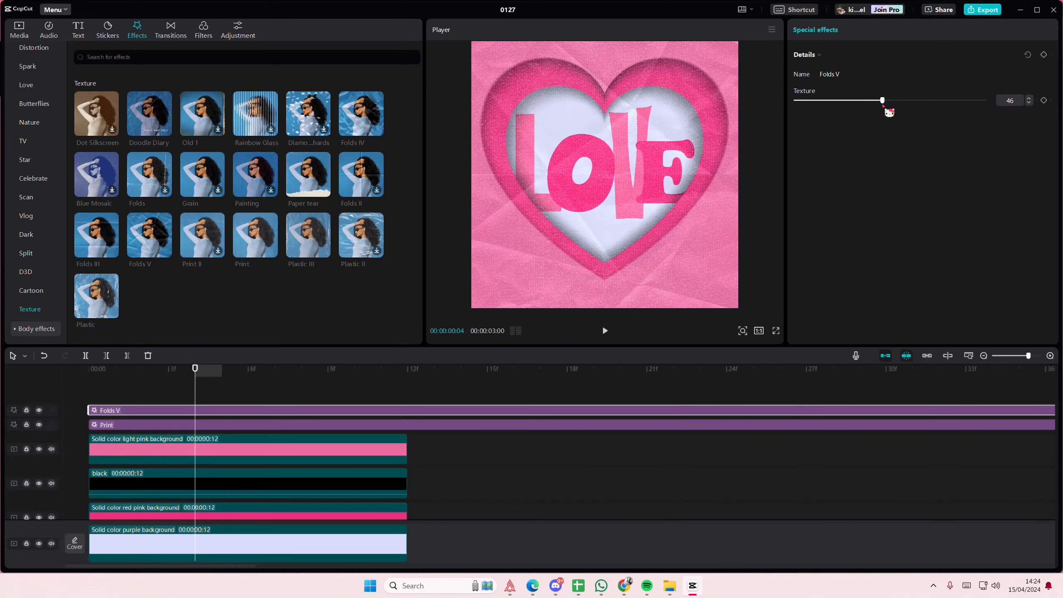
Move the Folds V effect beneath the heart layers to directly above the LOVE letter clips and set its texture to 100
scroll(247, 409, down, 2)
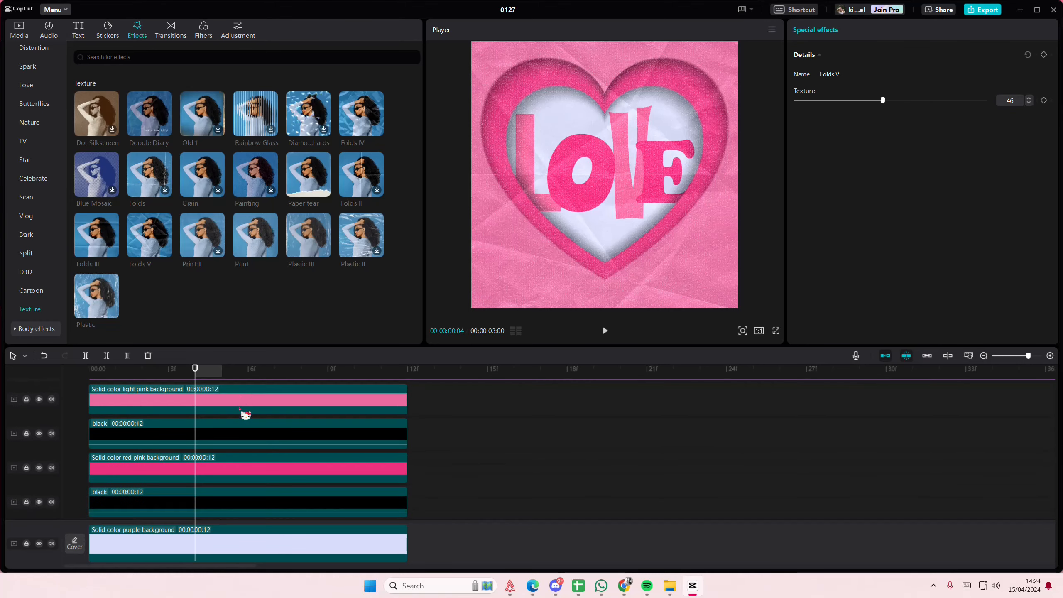
scroll(246, 416, up, 2)
drag(221, 391, 202, 508)
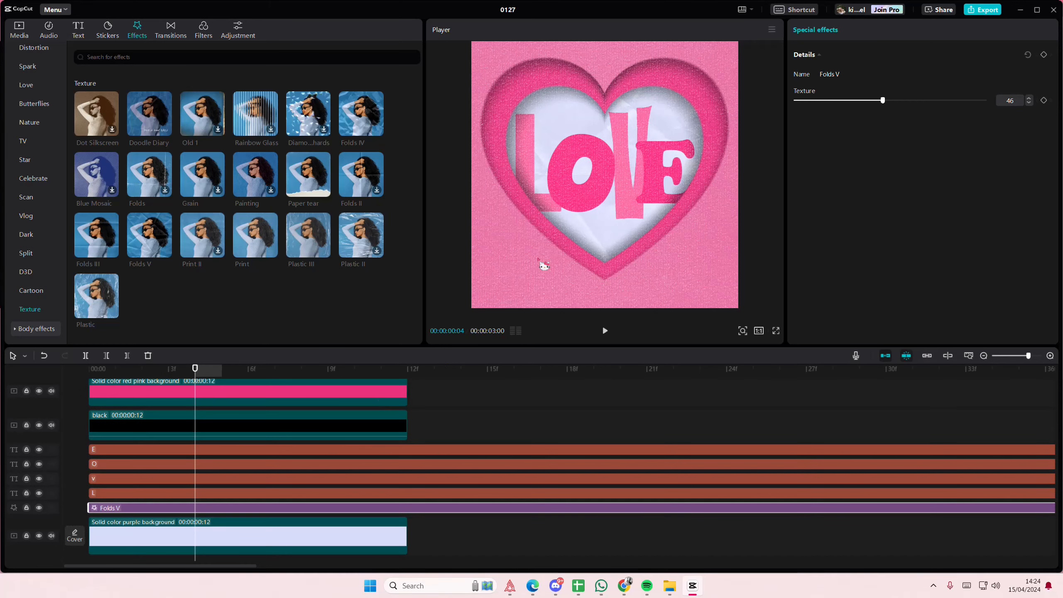
scroll(255, 505, down, 1)
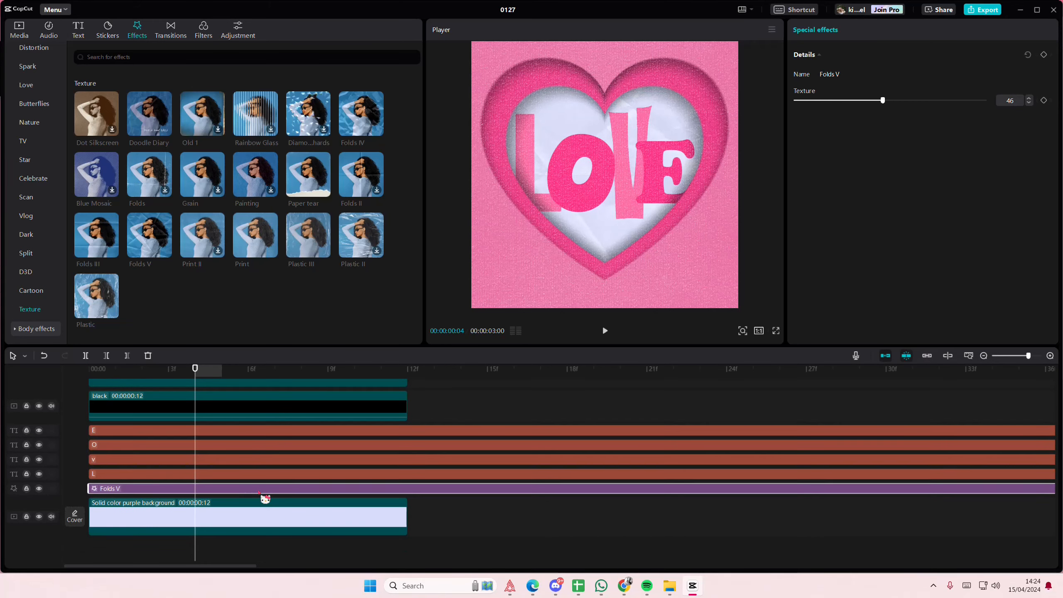
drag(260, 493, 225, 428)
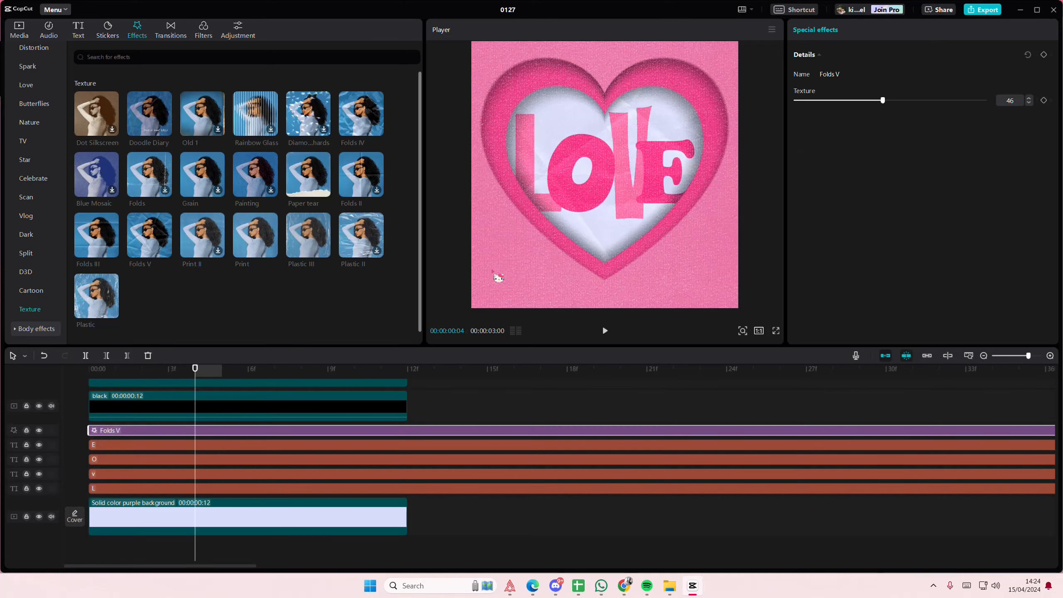
drag(883, 100, 959, 101)
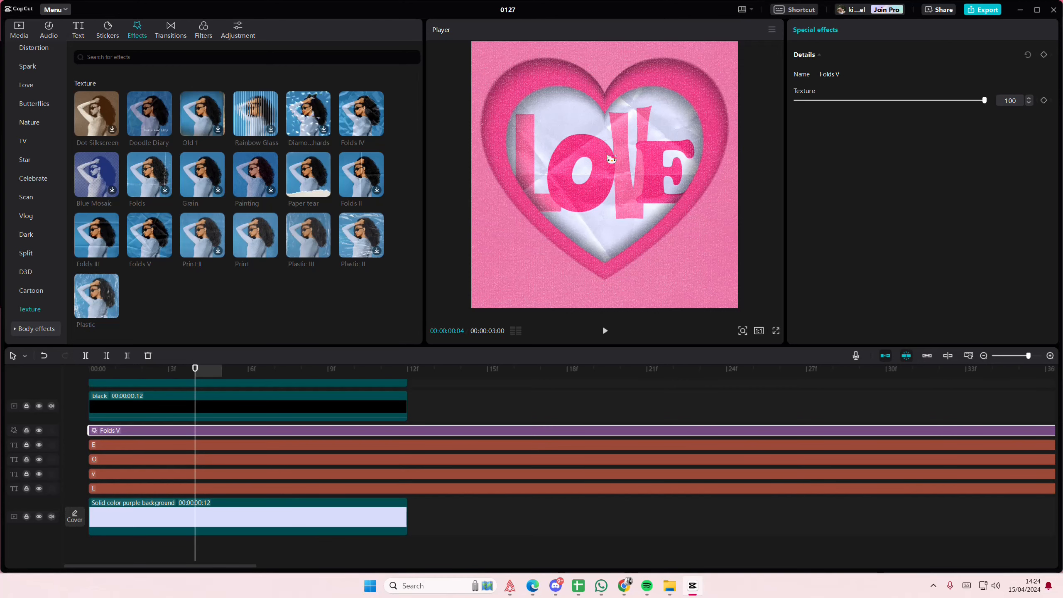
Stack the Paper tear and Folds III texture effects above the Print effect, both aligned with the timeline start
scroll(301, 240, up, 2)
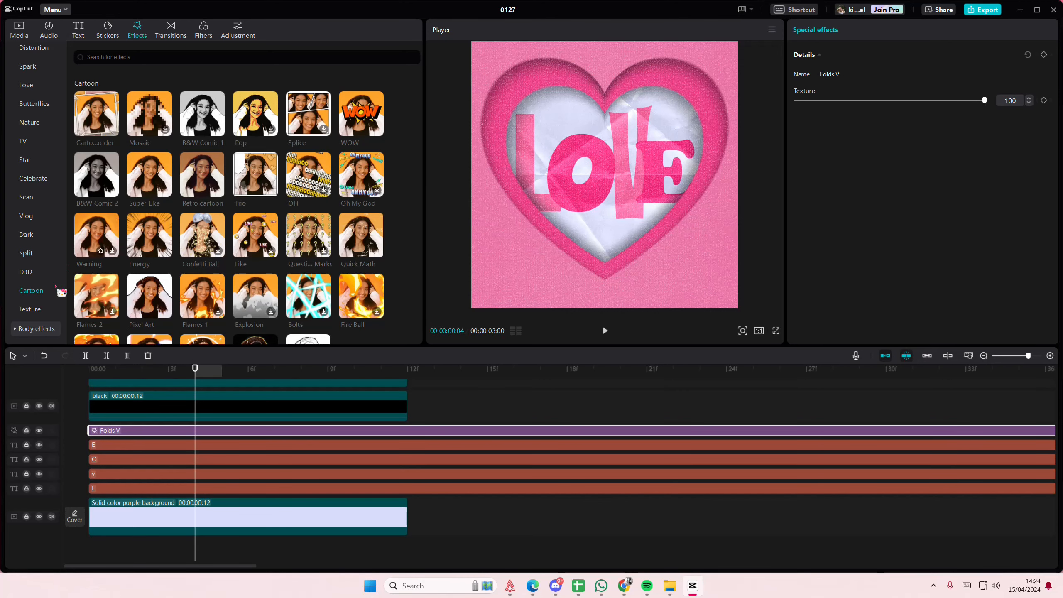
click(39, 308)
drag(311, 188, 90, 374)
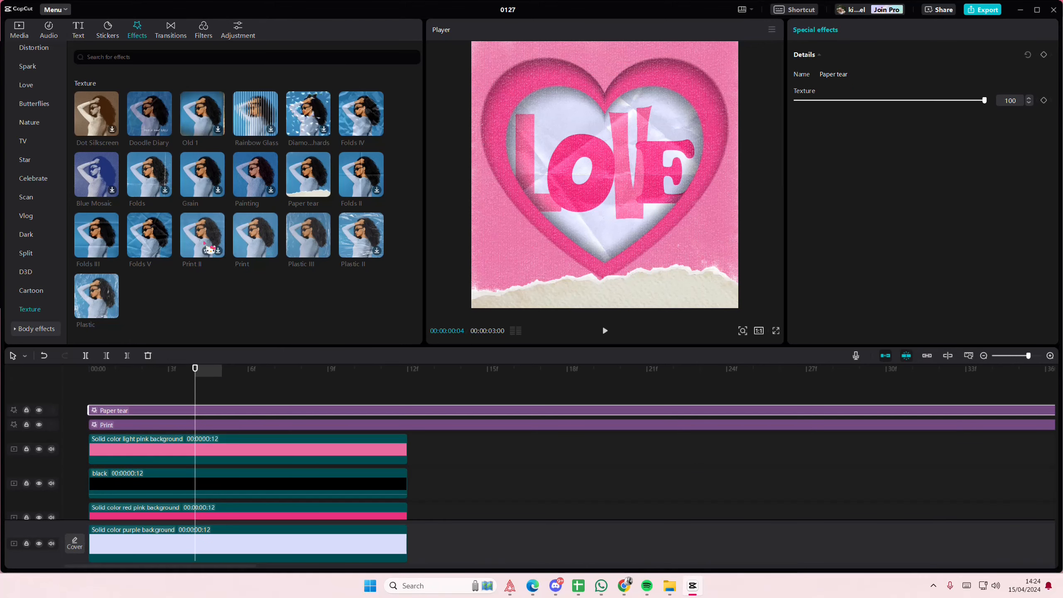
drag(96, 235, 98, 372)
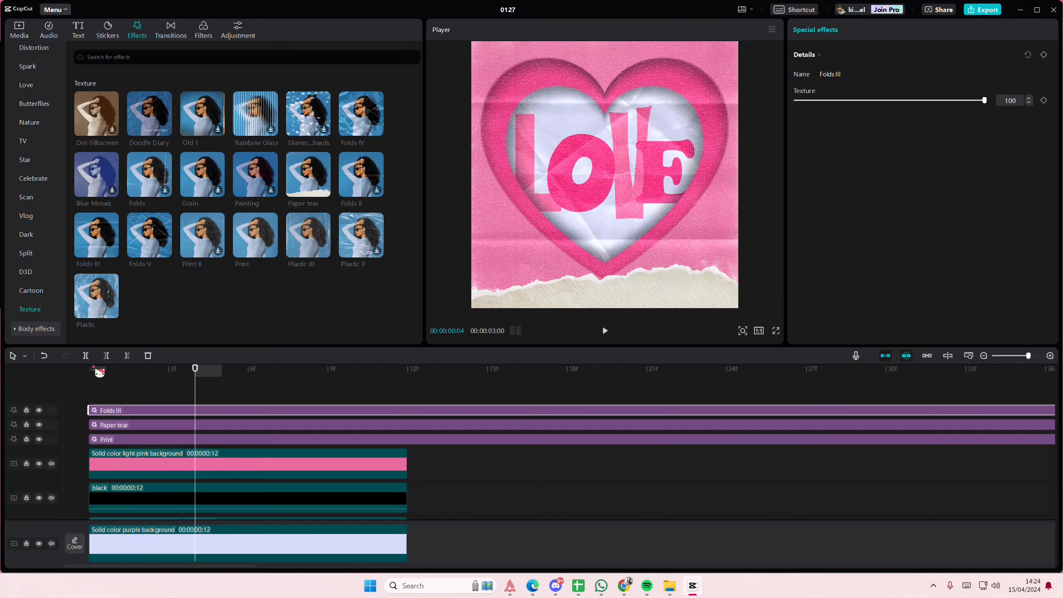
Set the Paper tear effect's texture to 75, deselect it and return the playhead to the timeline start
click(213, 426)
drag(985, 100, 932, 103)
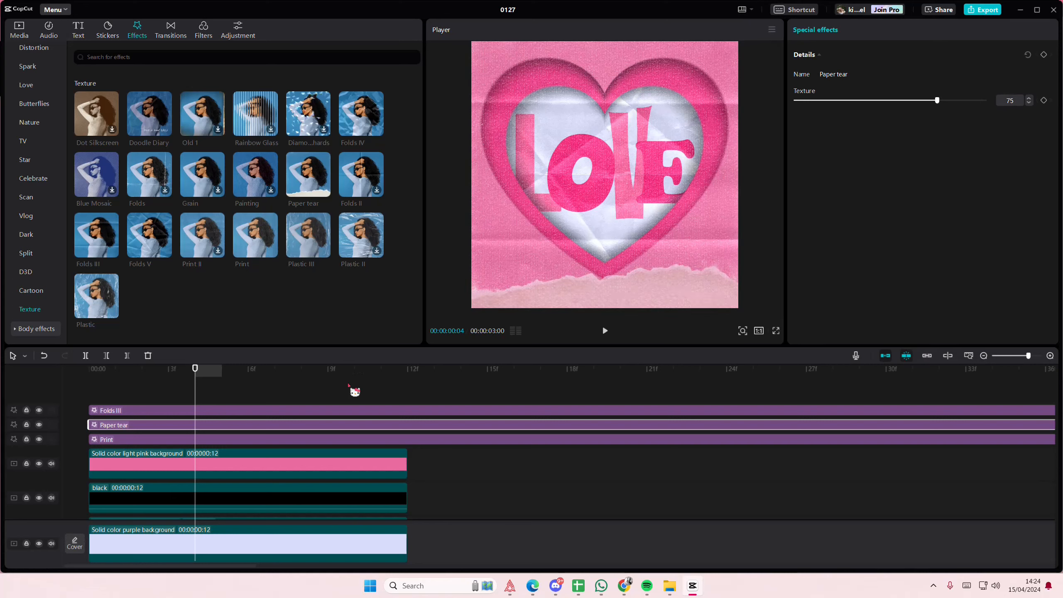
click(269, 402)
click(86, 400)
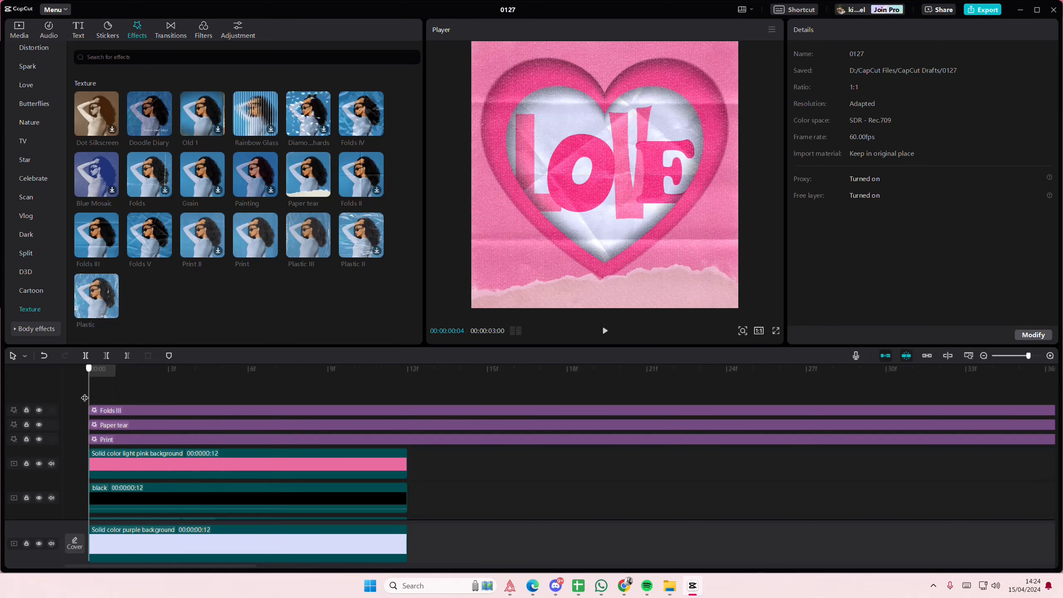